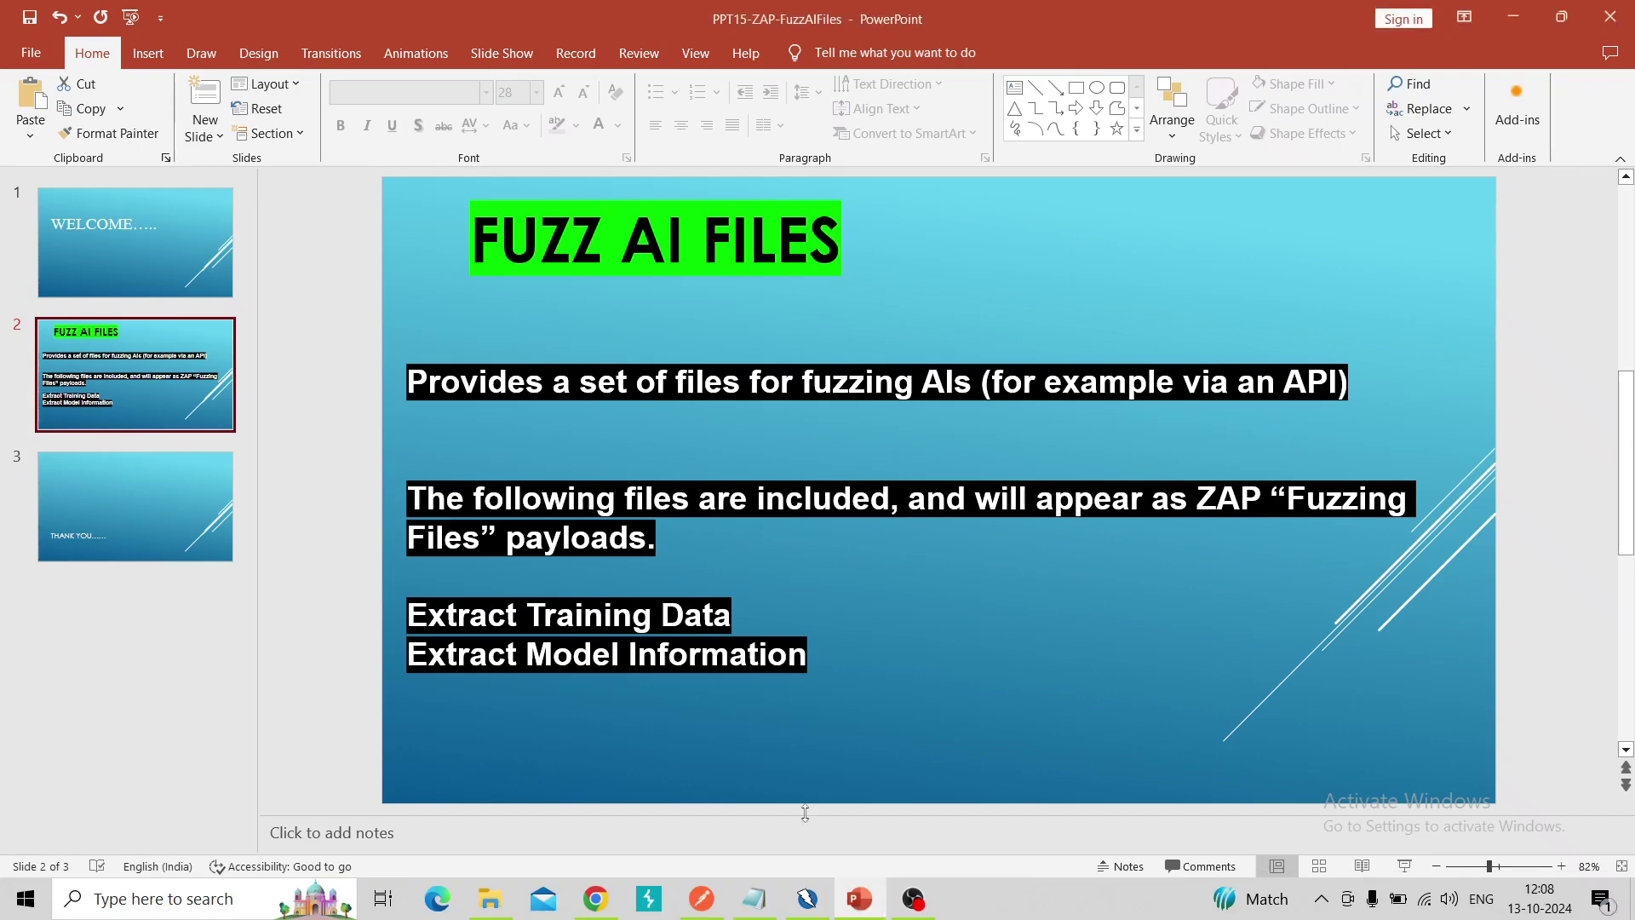
Select the captured POST completions request in ZAP and view its 429 insufficient-quota response.
left_click(808, 897)
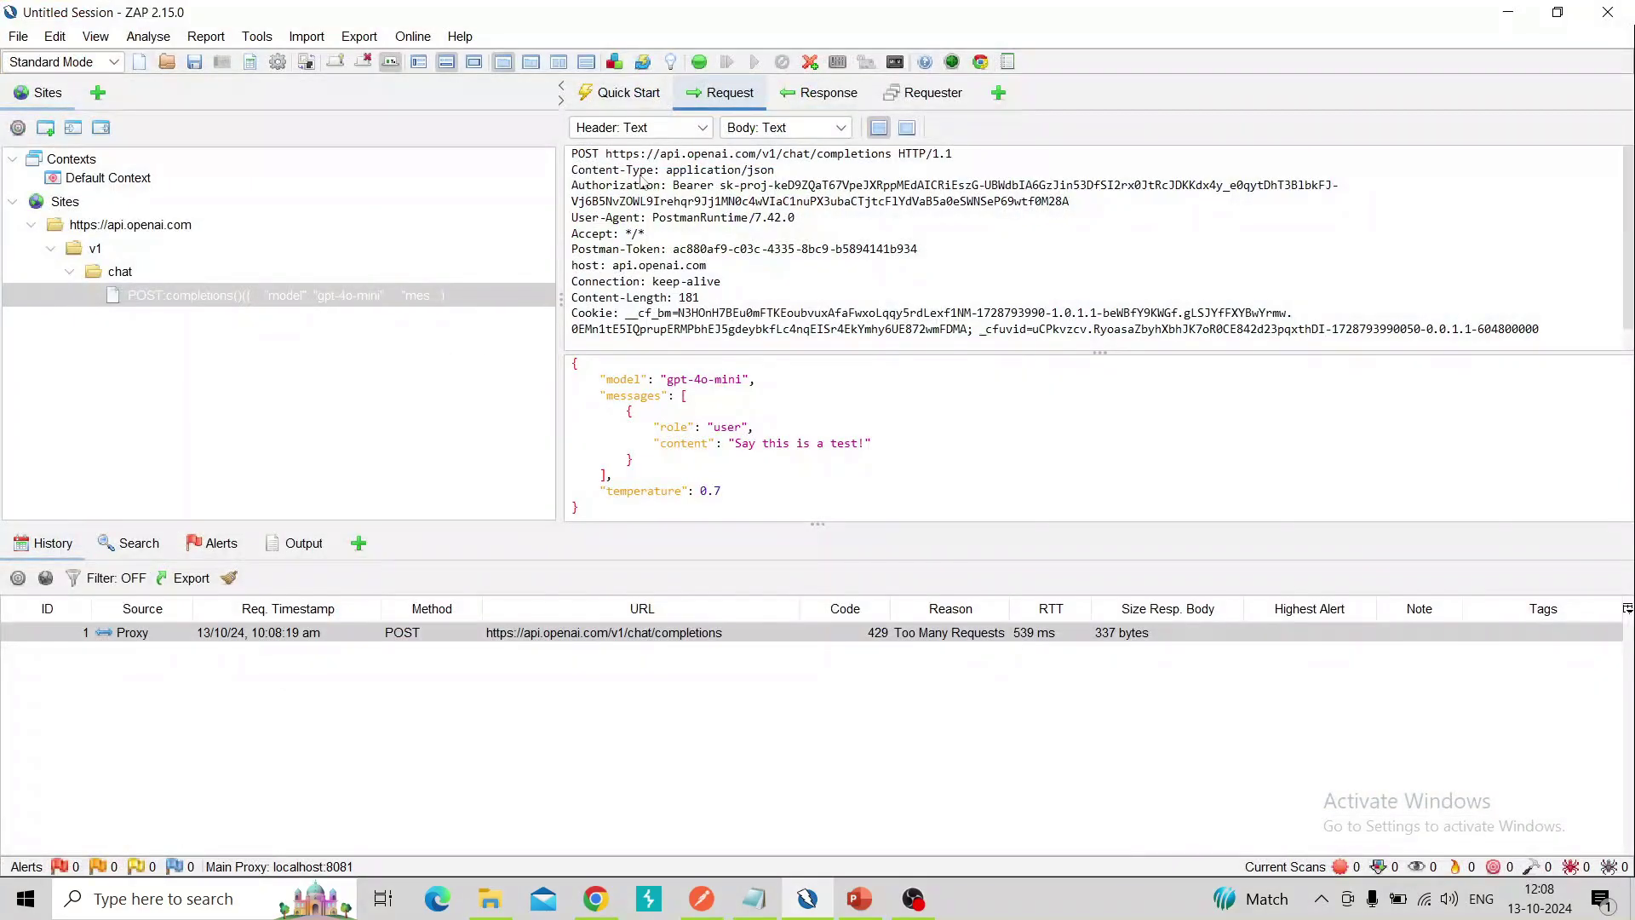
left_click(317, 304)
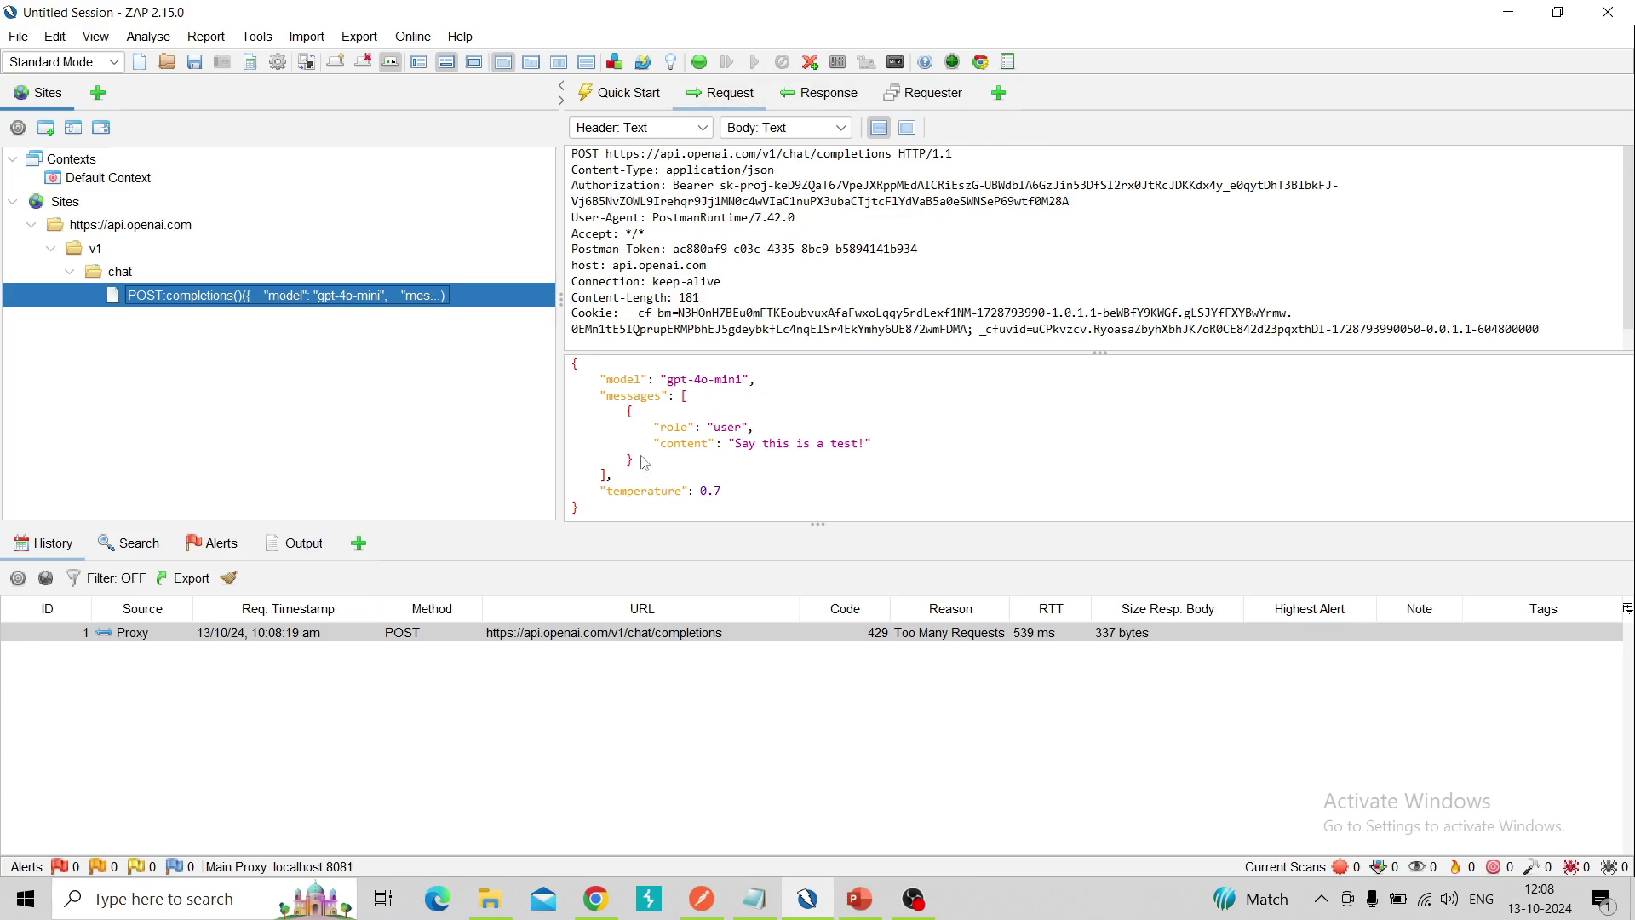
left_click(808, 92)
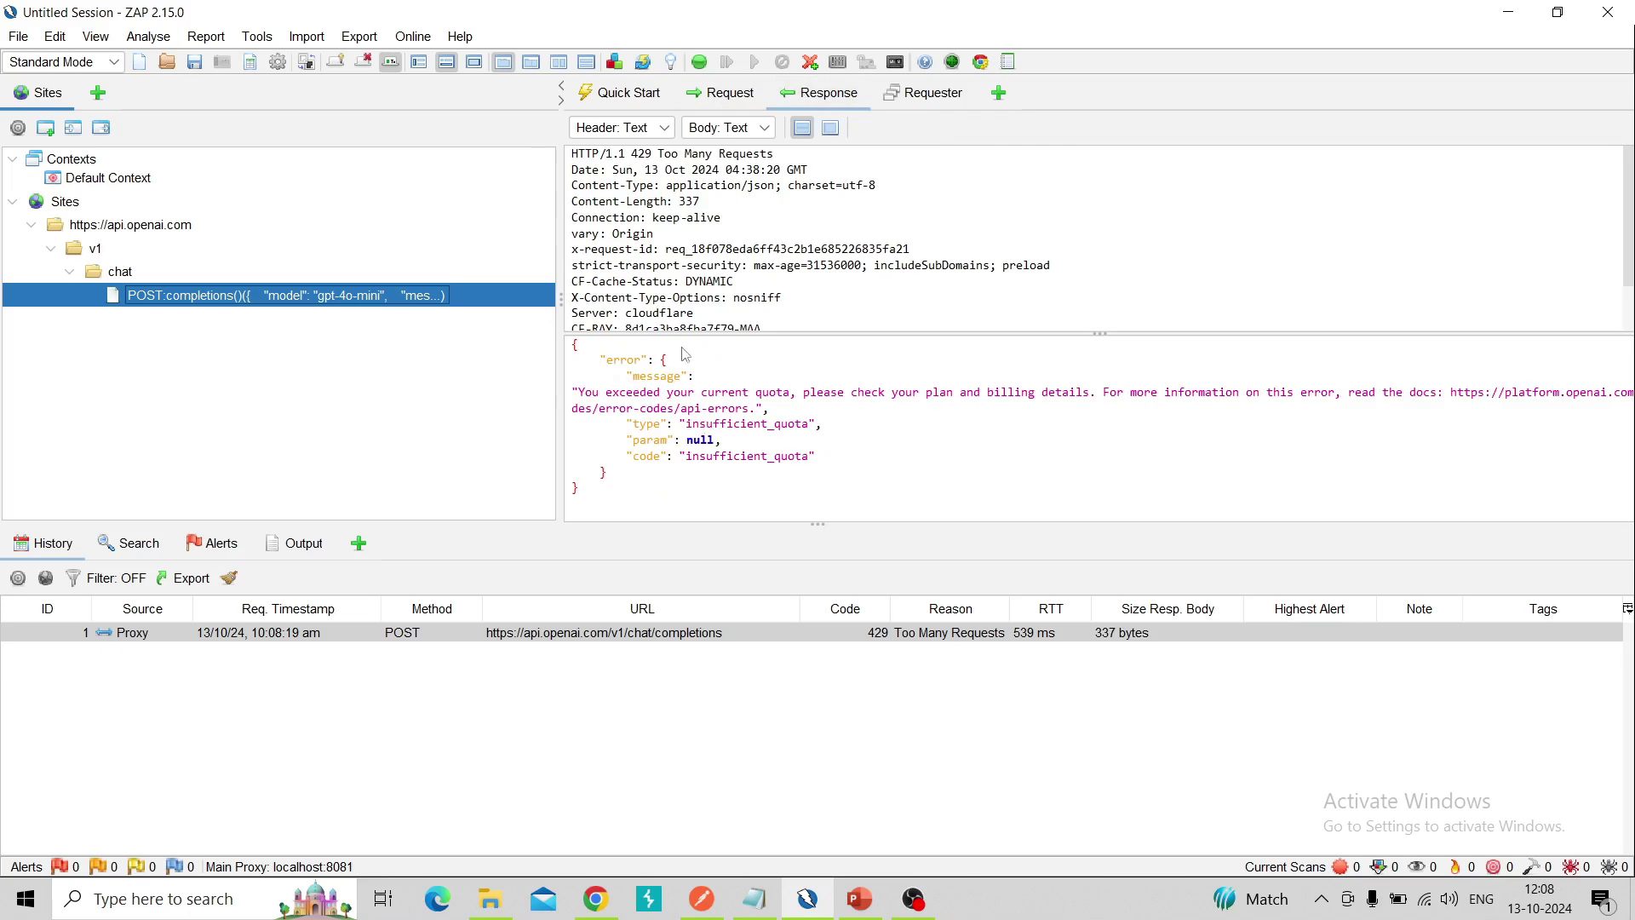
double_click(642, 155)
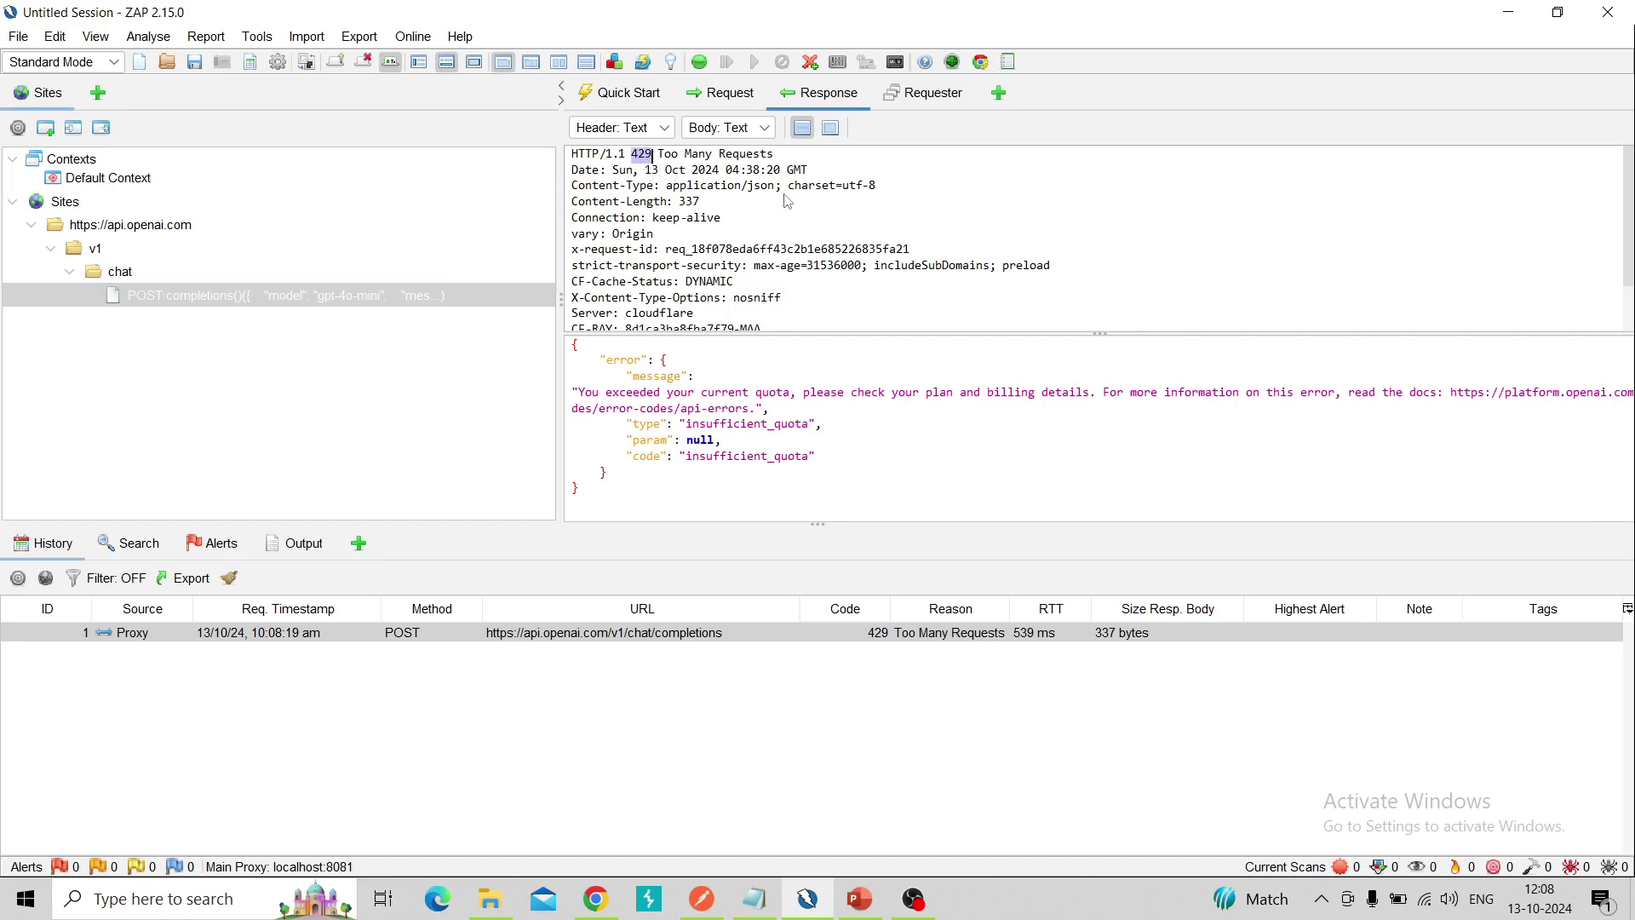
Compare the gpt-4o-mini 'Say this is a test!' request with its 429 response, then select it in history.
left_click(731, 93)
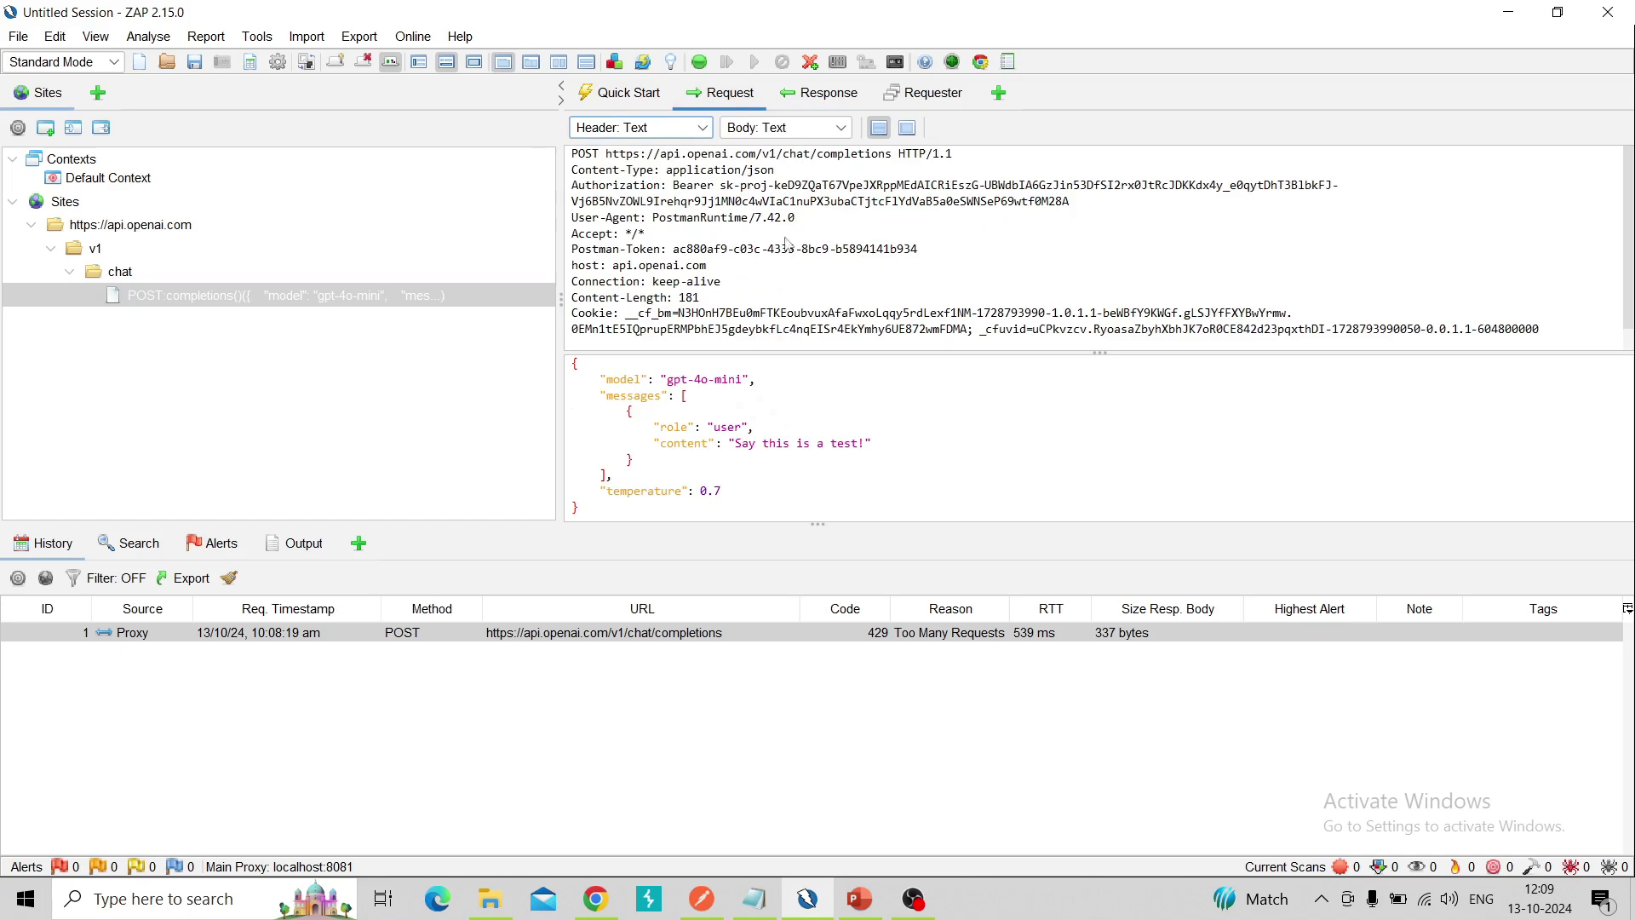
left_click(798, 95)
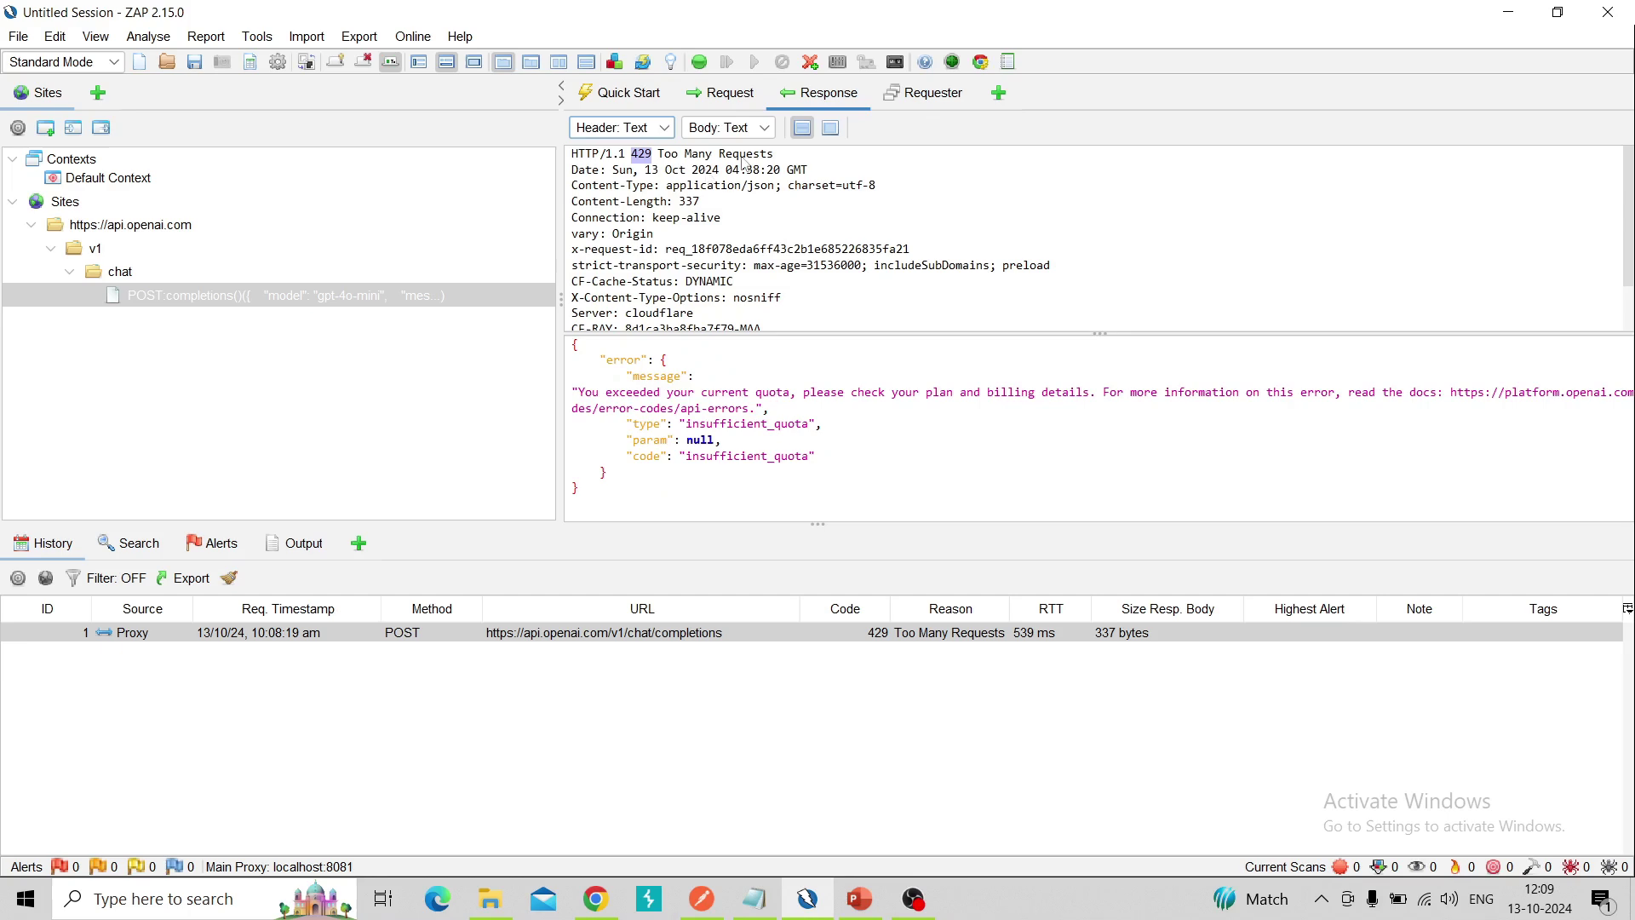
left_click(735, 101)
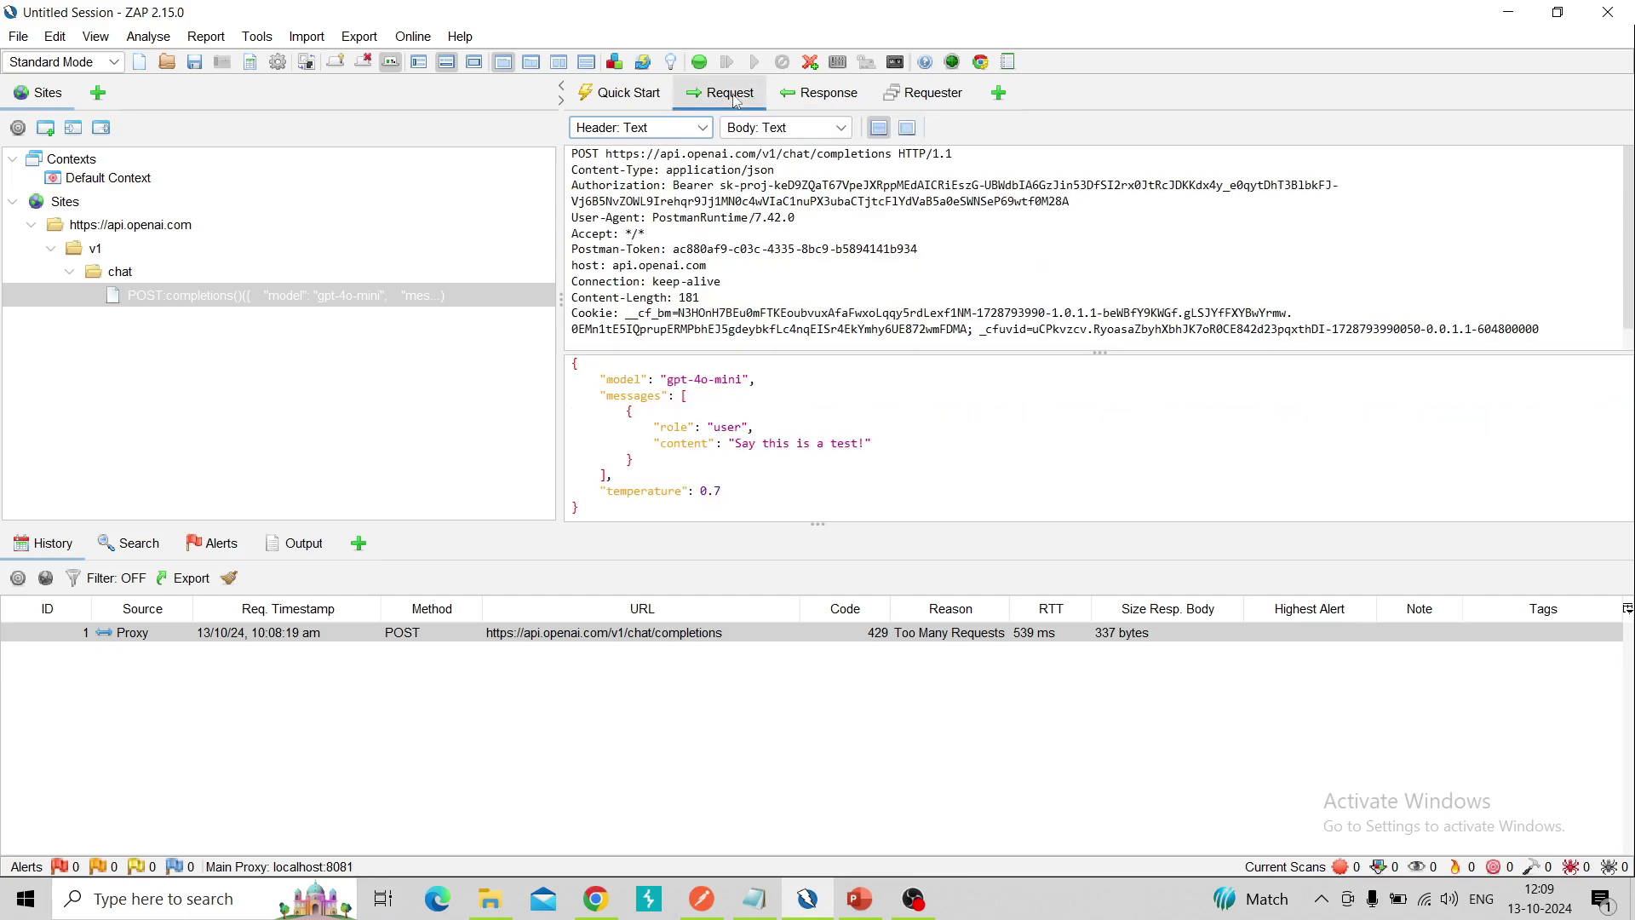
left_click(818, 93)
left_click(716, 105)
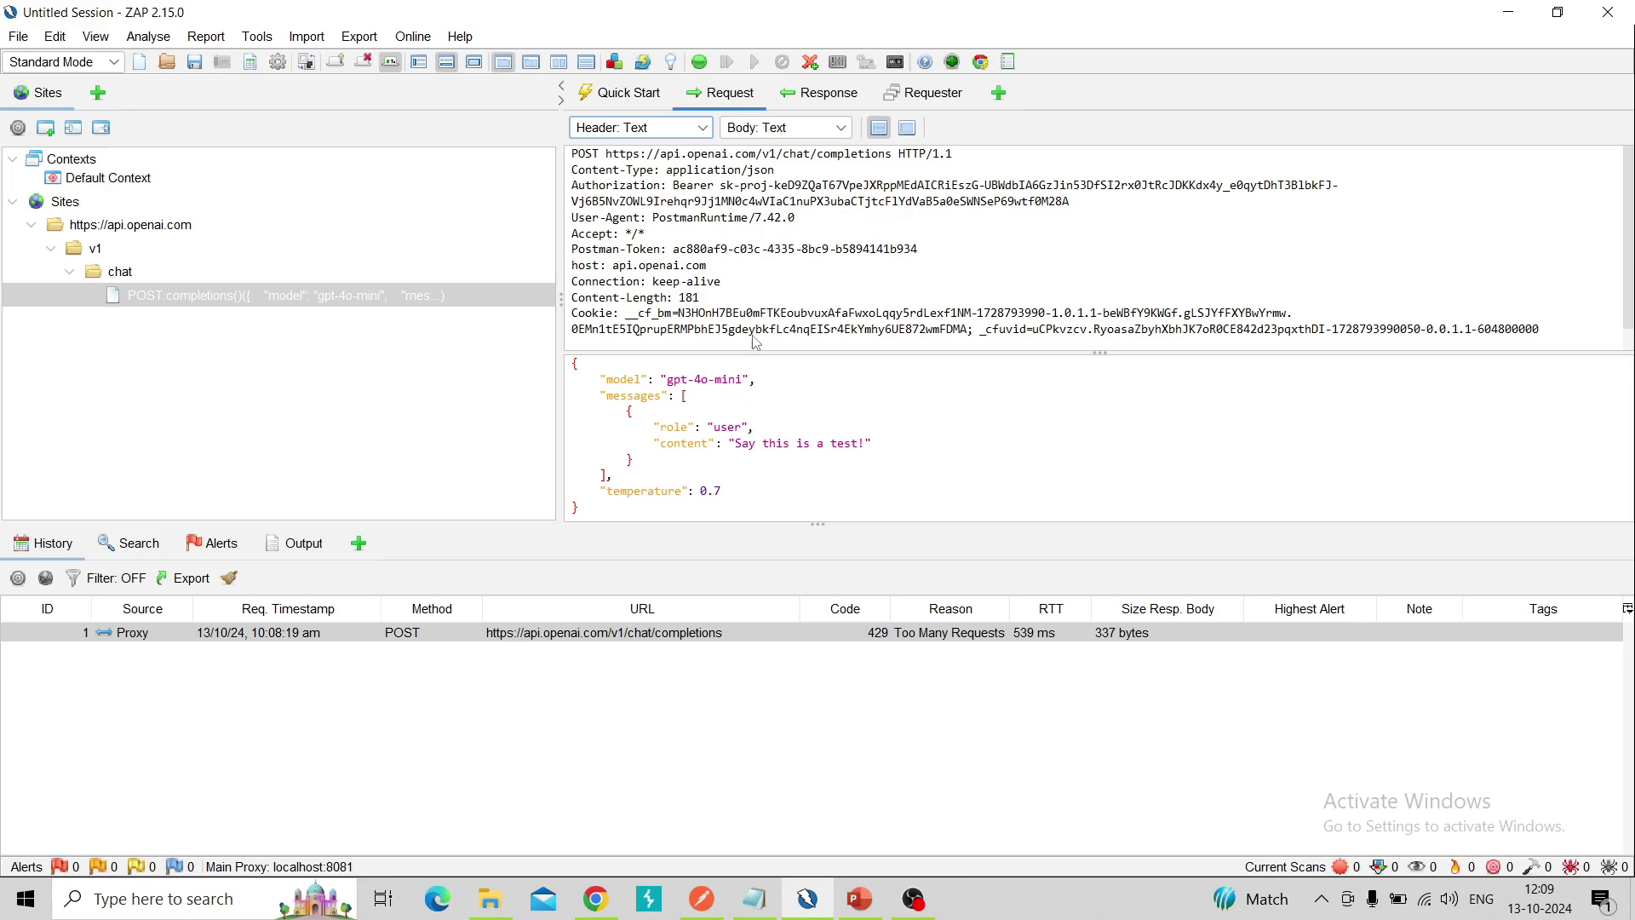
left_click(766, 632)
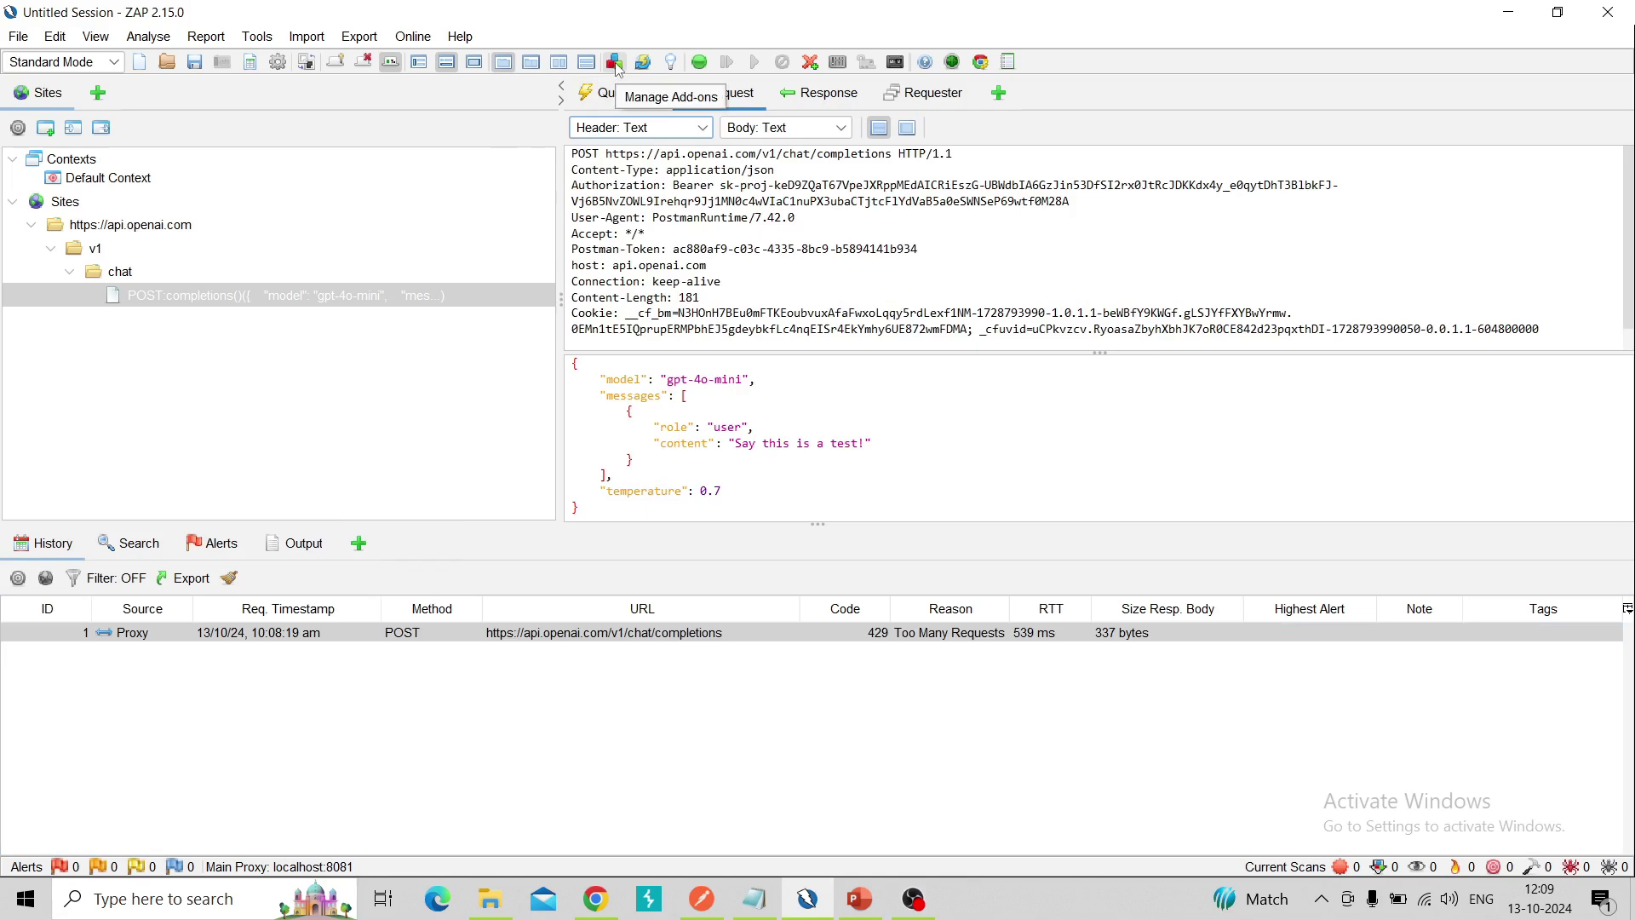
Filter installed add-ons for 'fuzz' and view FuzzAI Files 0.0.1 details beside Fuzzer 13.14.0.
left_click(614, 62)
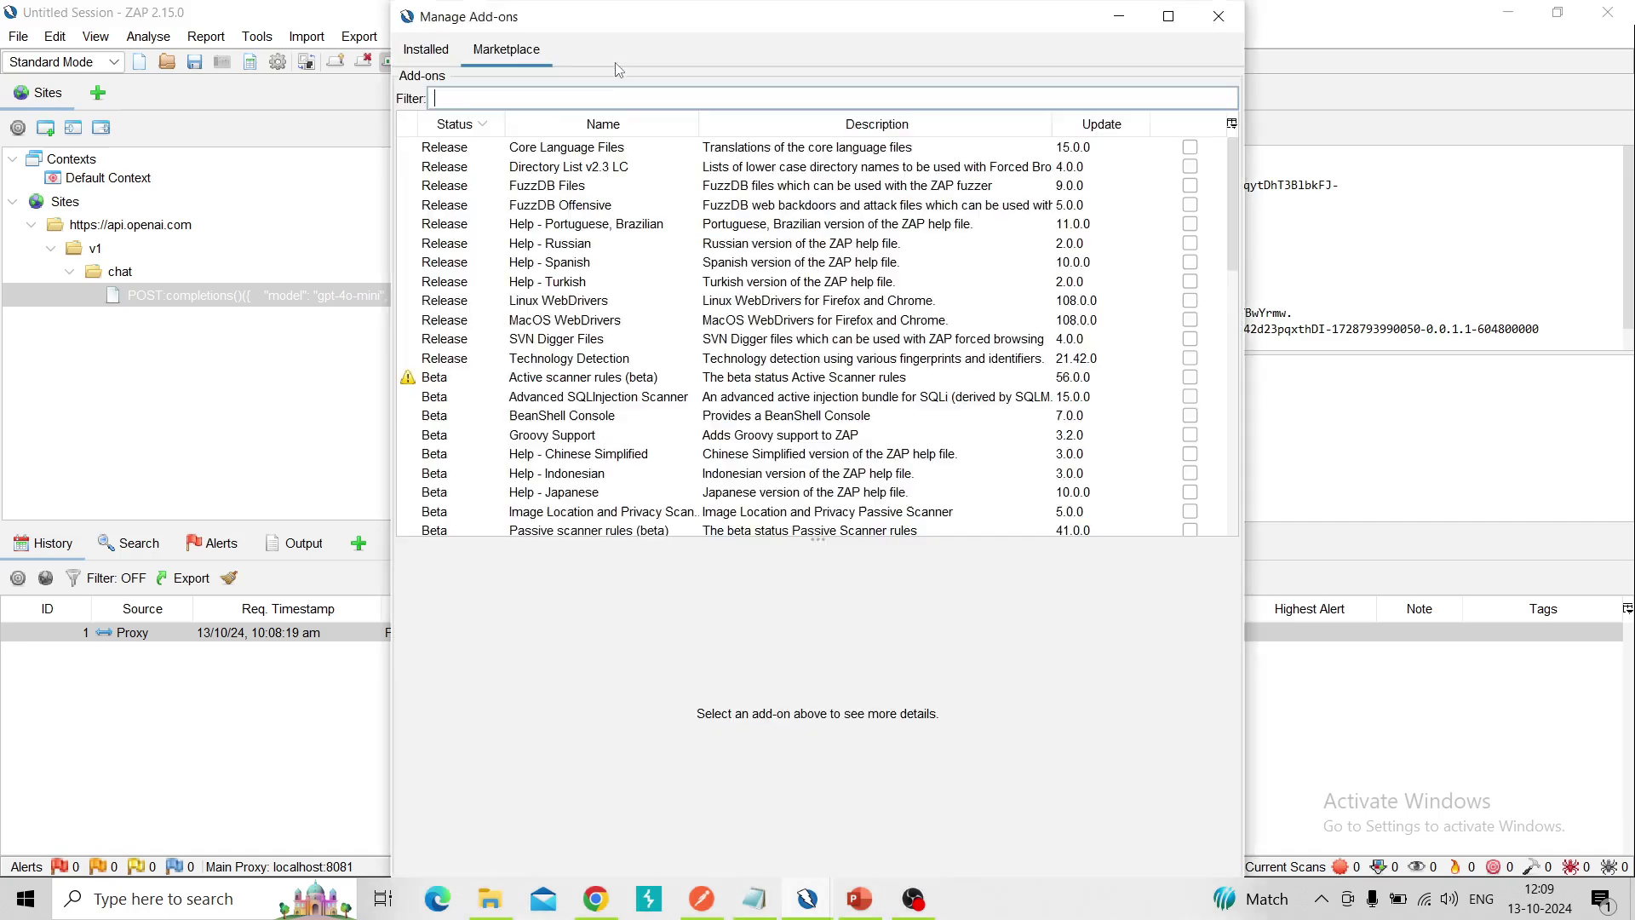
left_click_drag(648, 36, 618, 40)
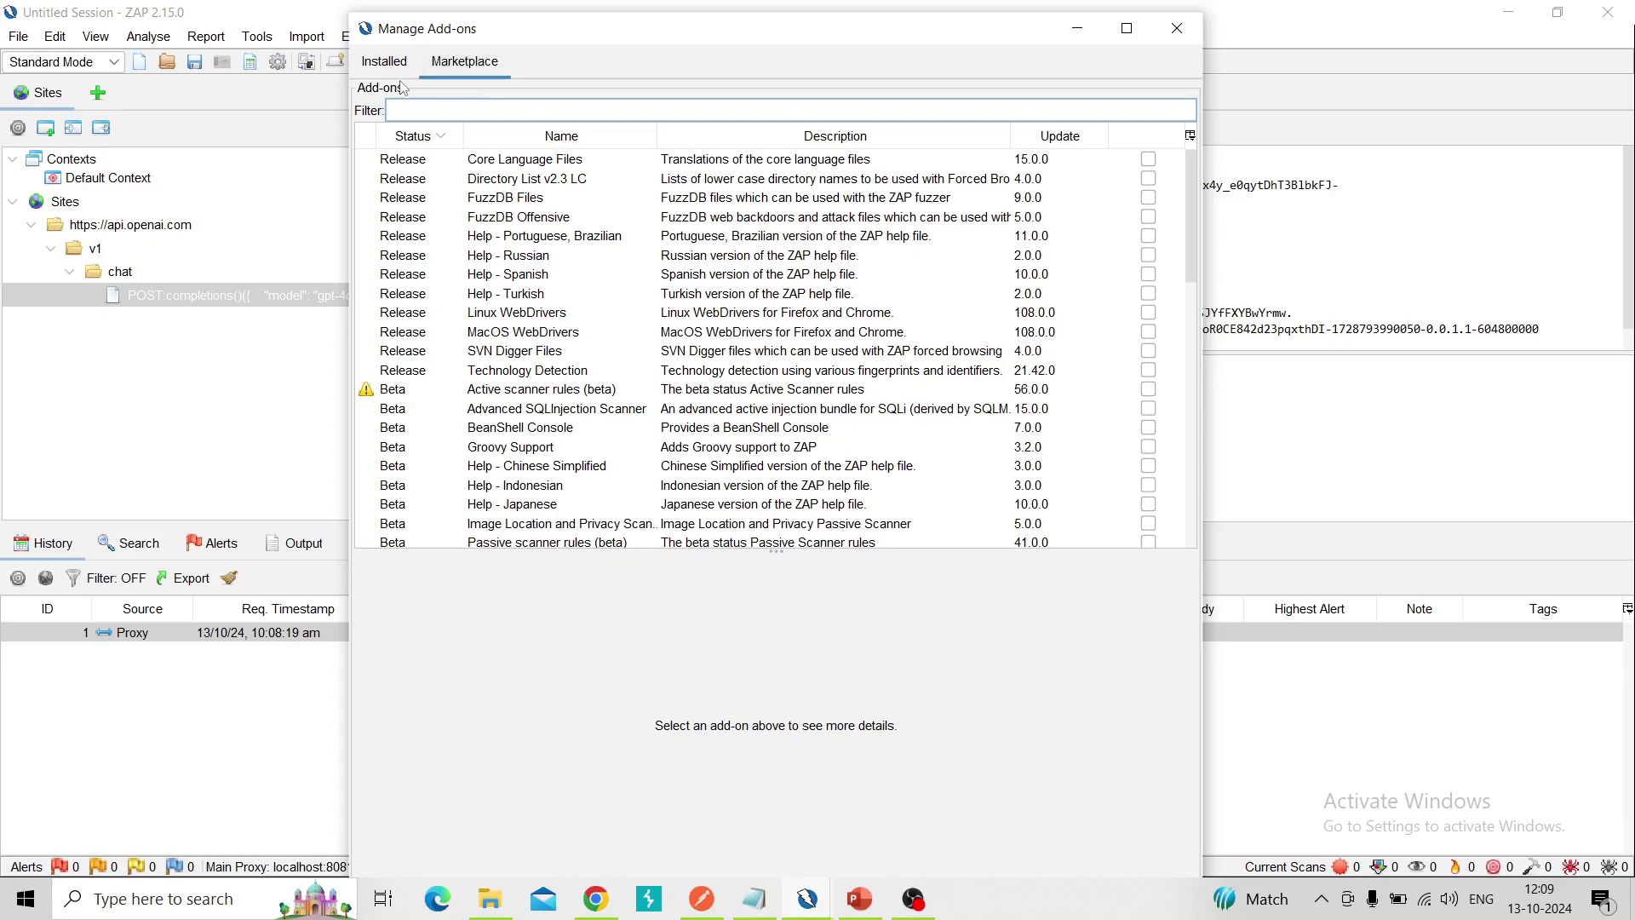
type("fu")
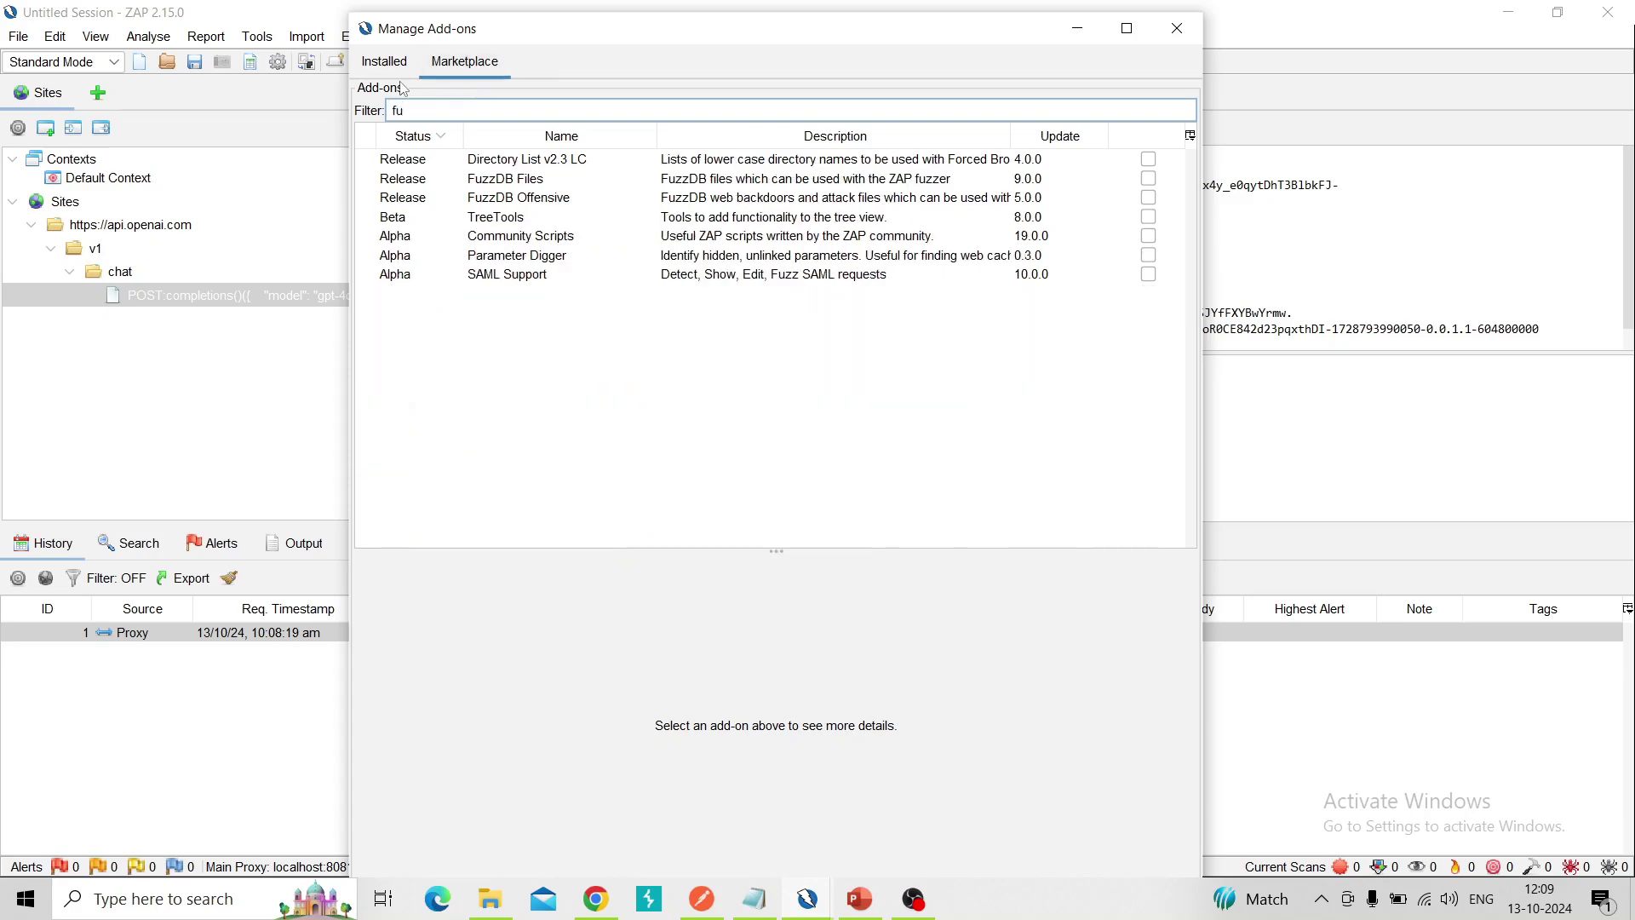
type("zz")
left_click(384, 61)
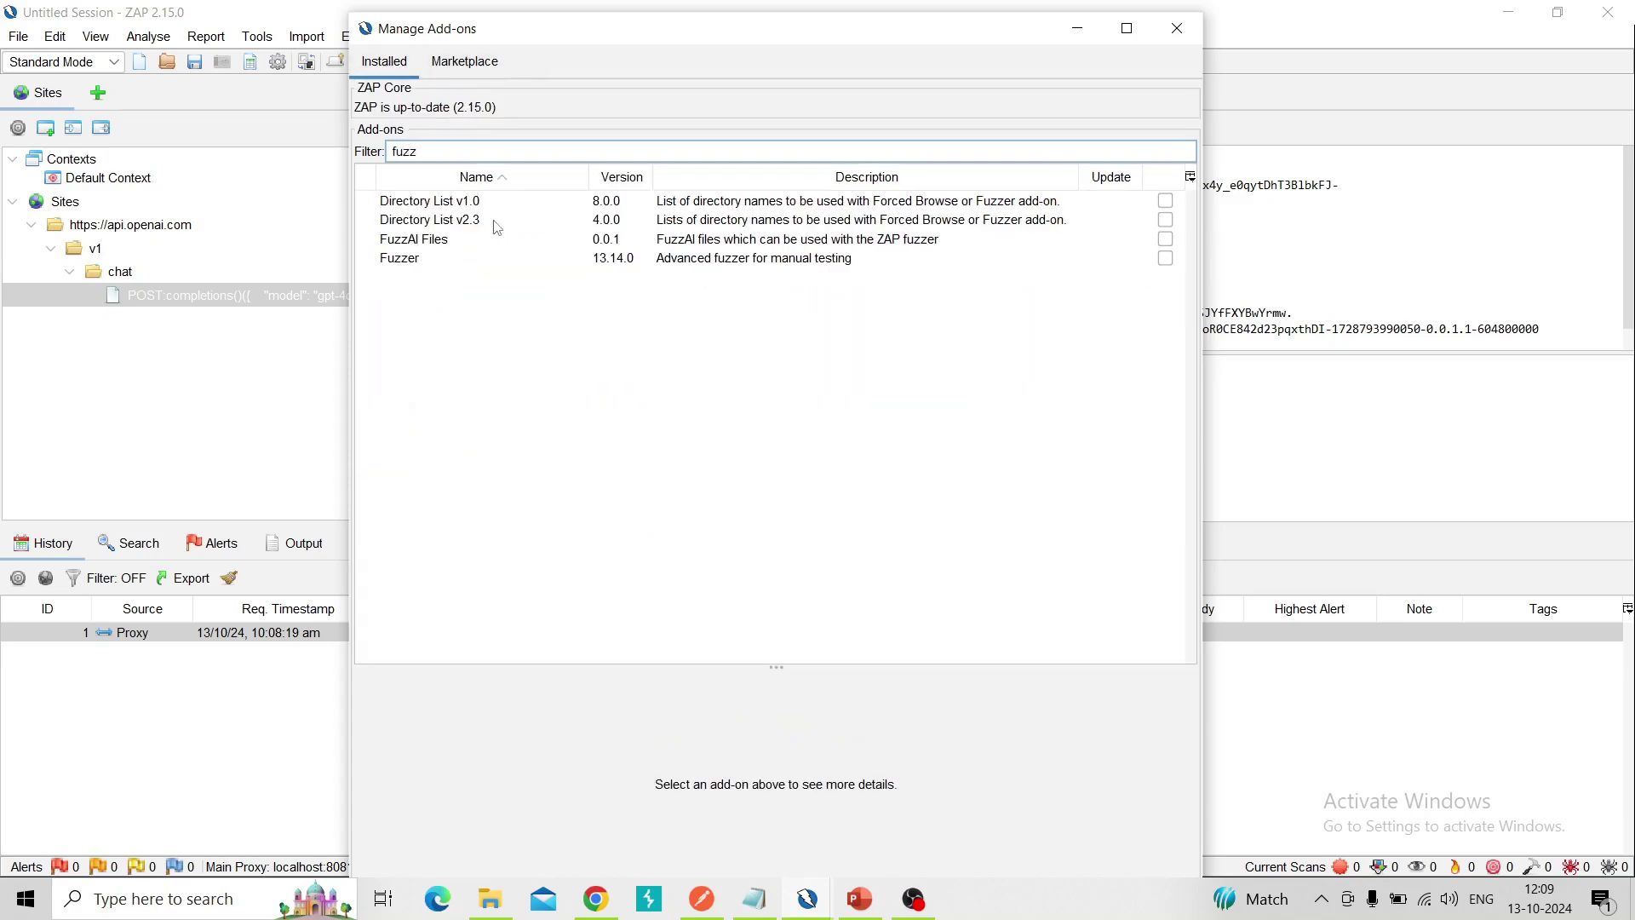
type("z")
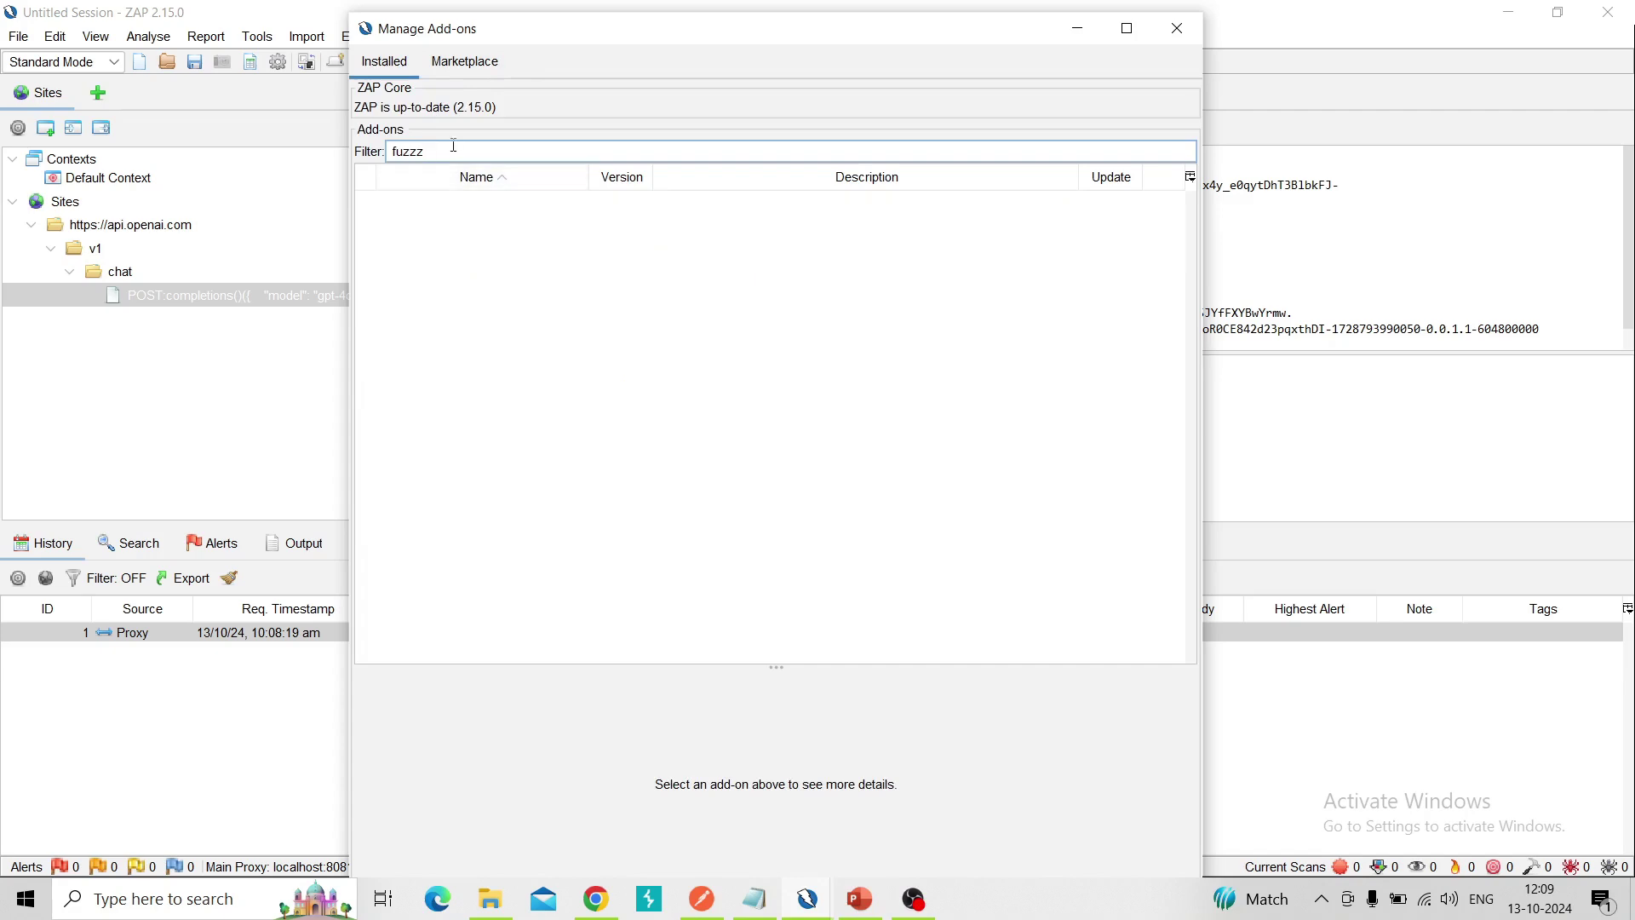
key("BackSpace")
left_click(435, 240)
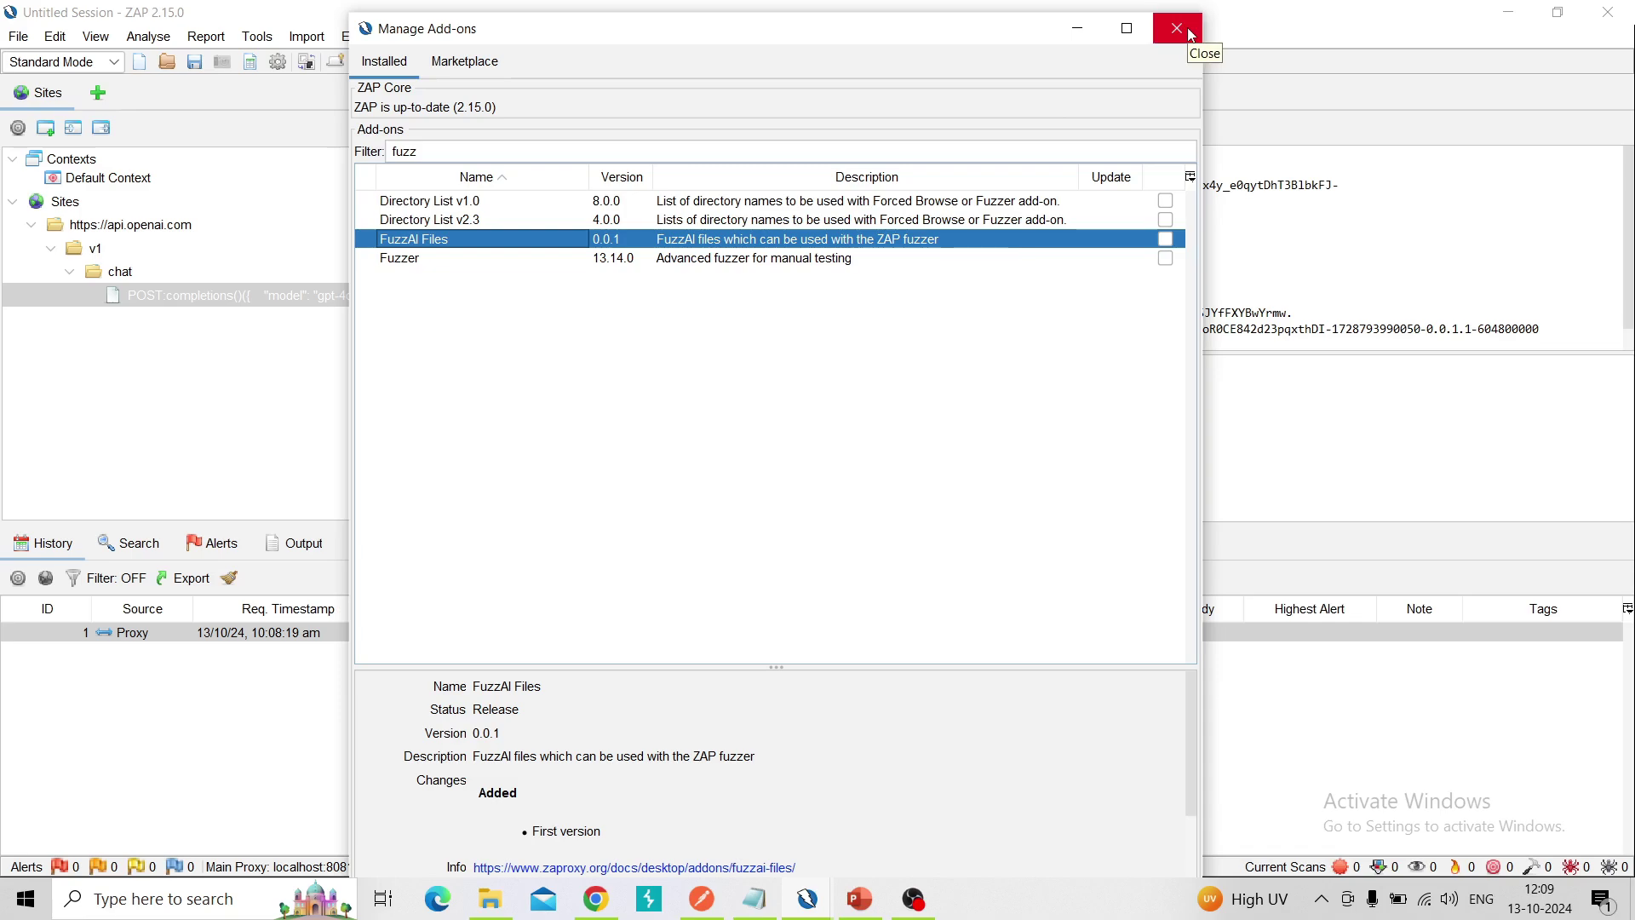
Close the add-ons manager and mark 'Say this is a test!' in the request body for fuzzing.
left_click(1176, 28)
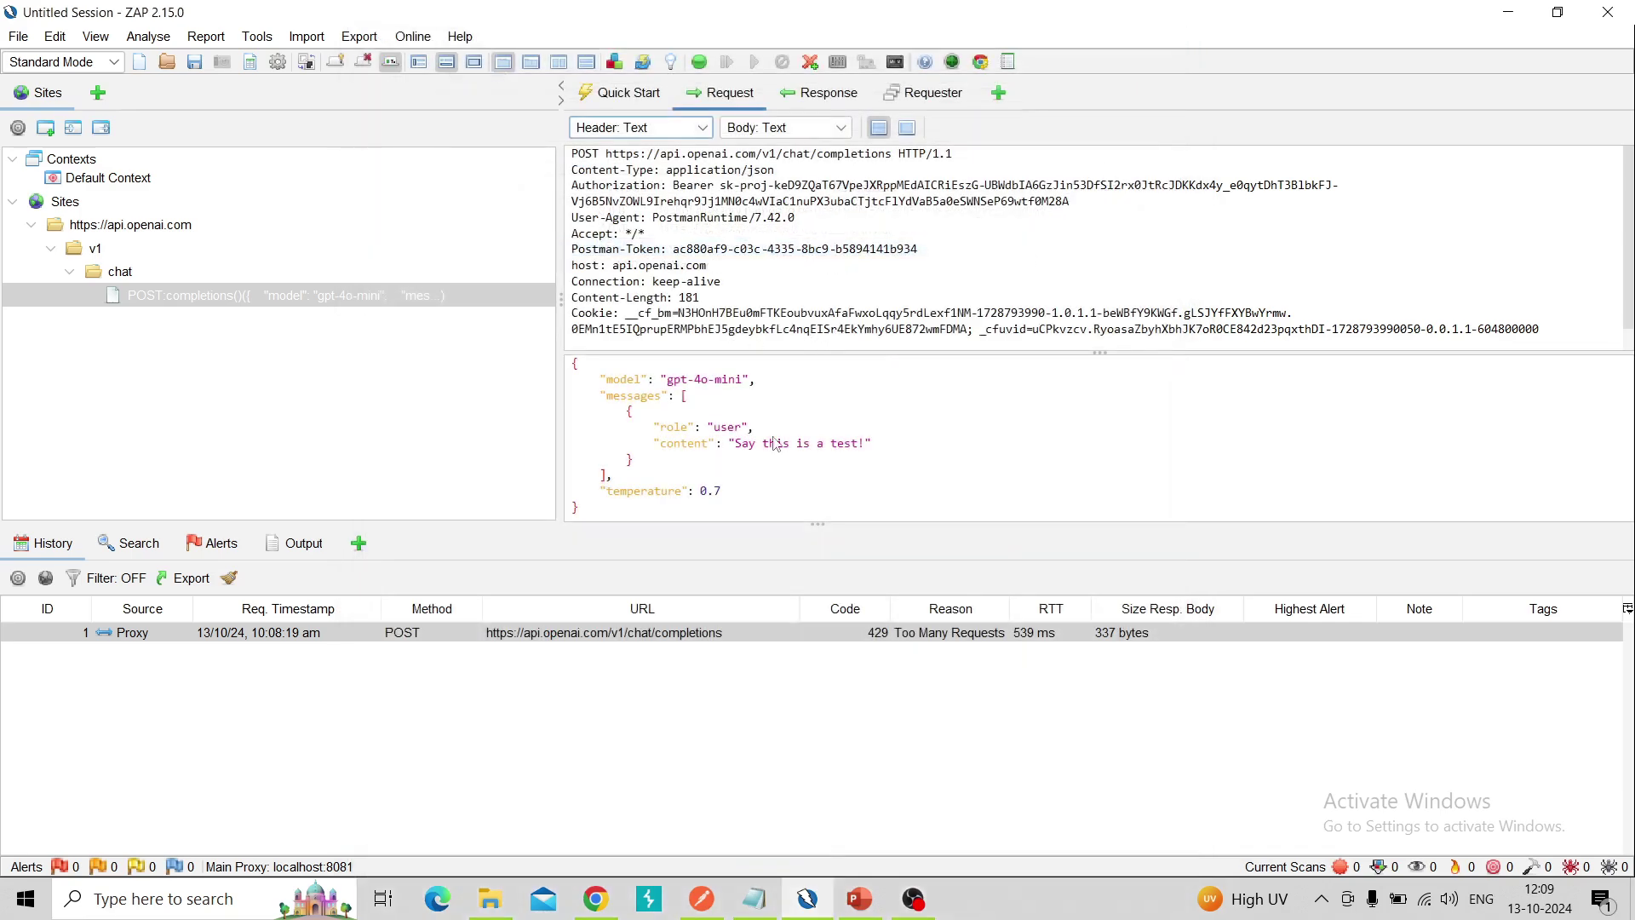
left_click_drag(734, 448, 854, 457)
left_click(864, 460)
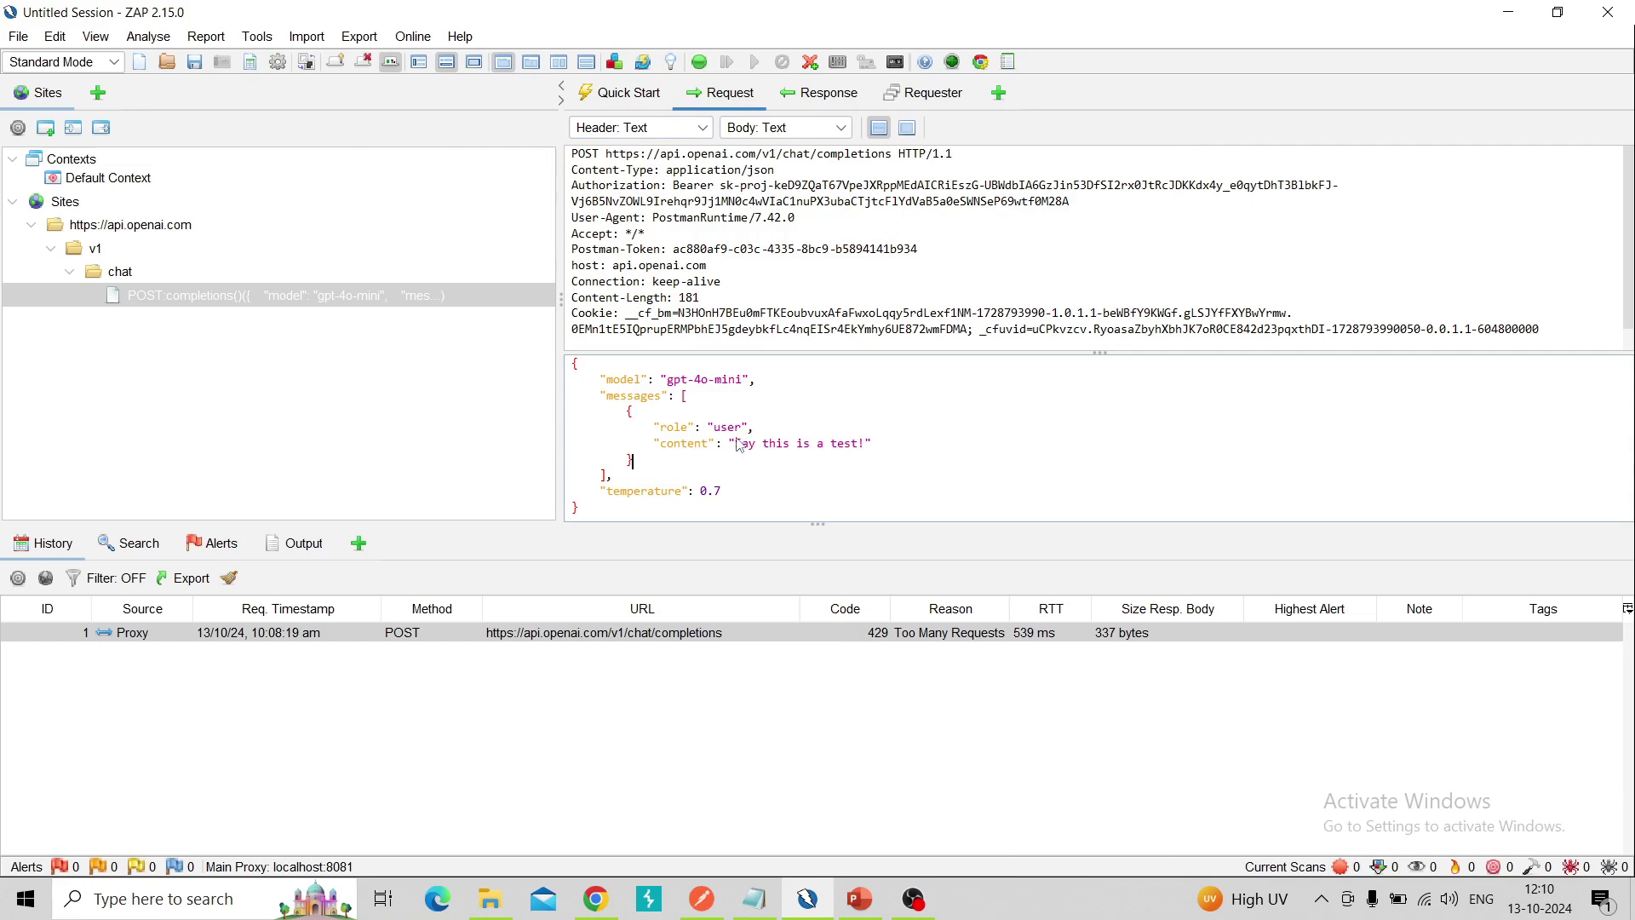
left_click_drag(735, 444, 866, 448)
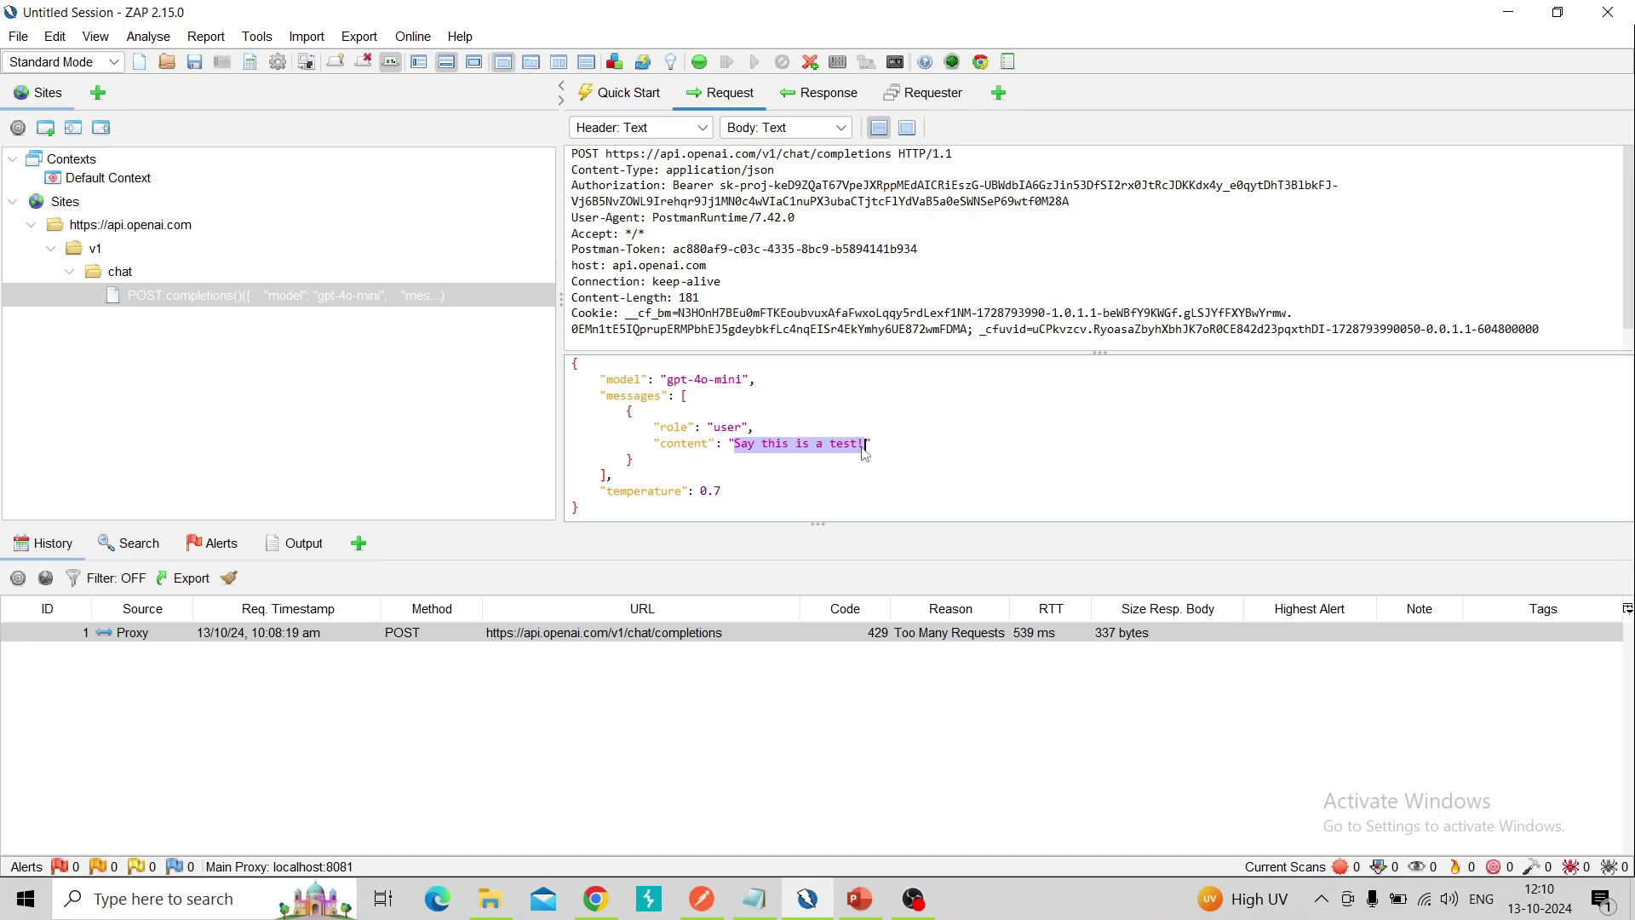
right_click(777, 450)
mouse_move(858, 758)
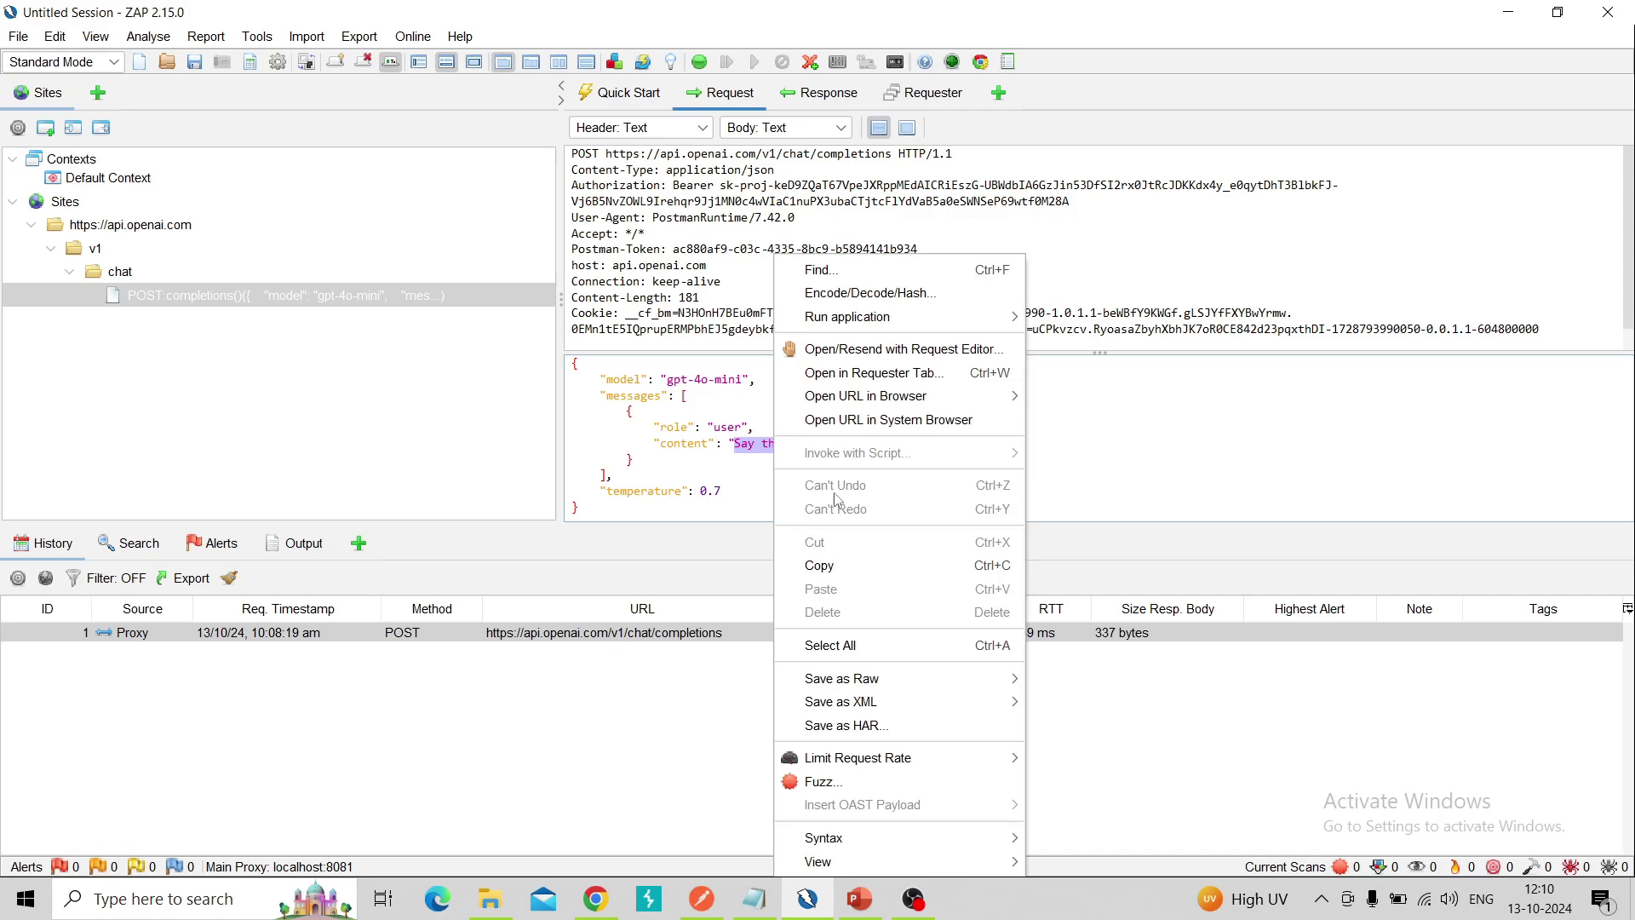
Create a fuzzer on the selected prompt text with a File Fuzzers payload type.
left_click(865, 781)
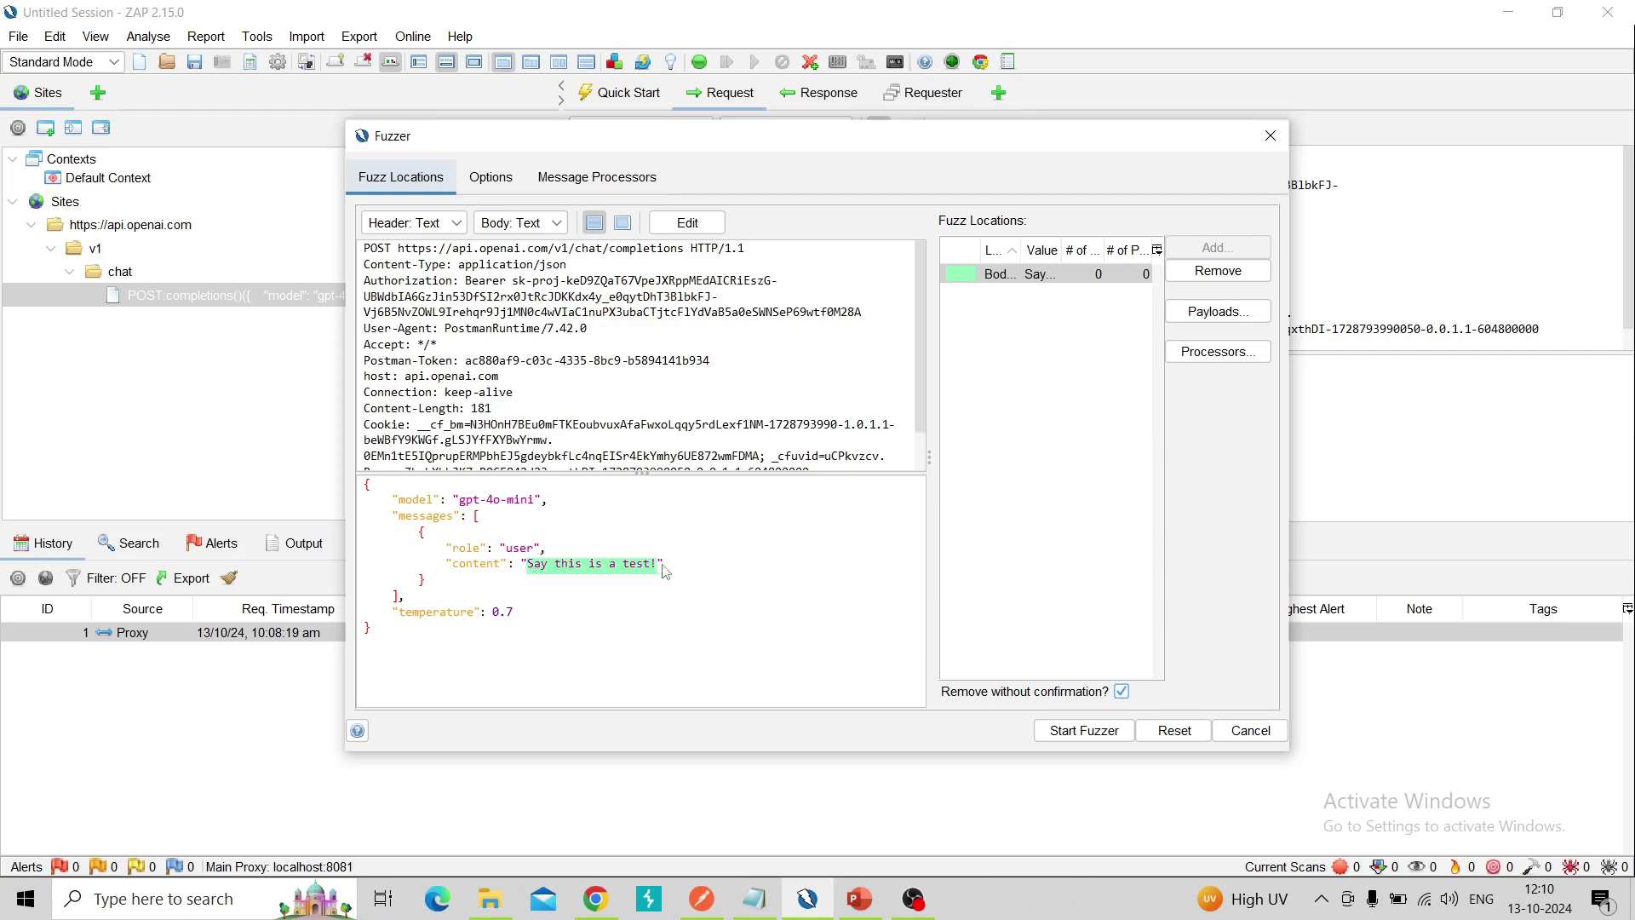
left_click(1220, 320)
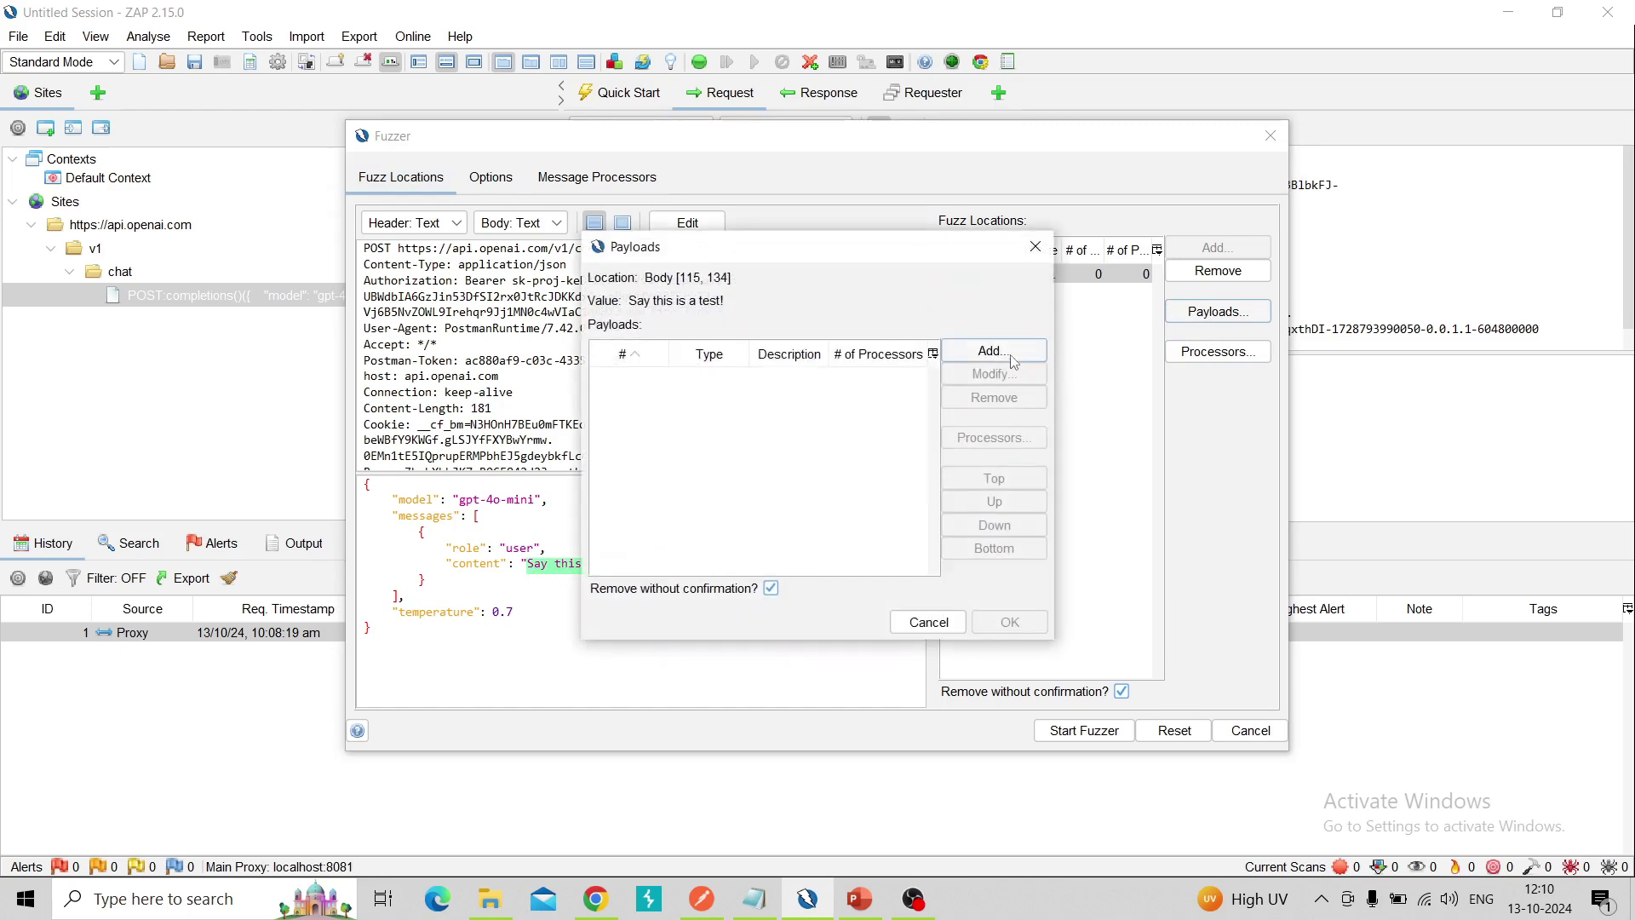
left_click(1011, 352)
left_click(729, 175)
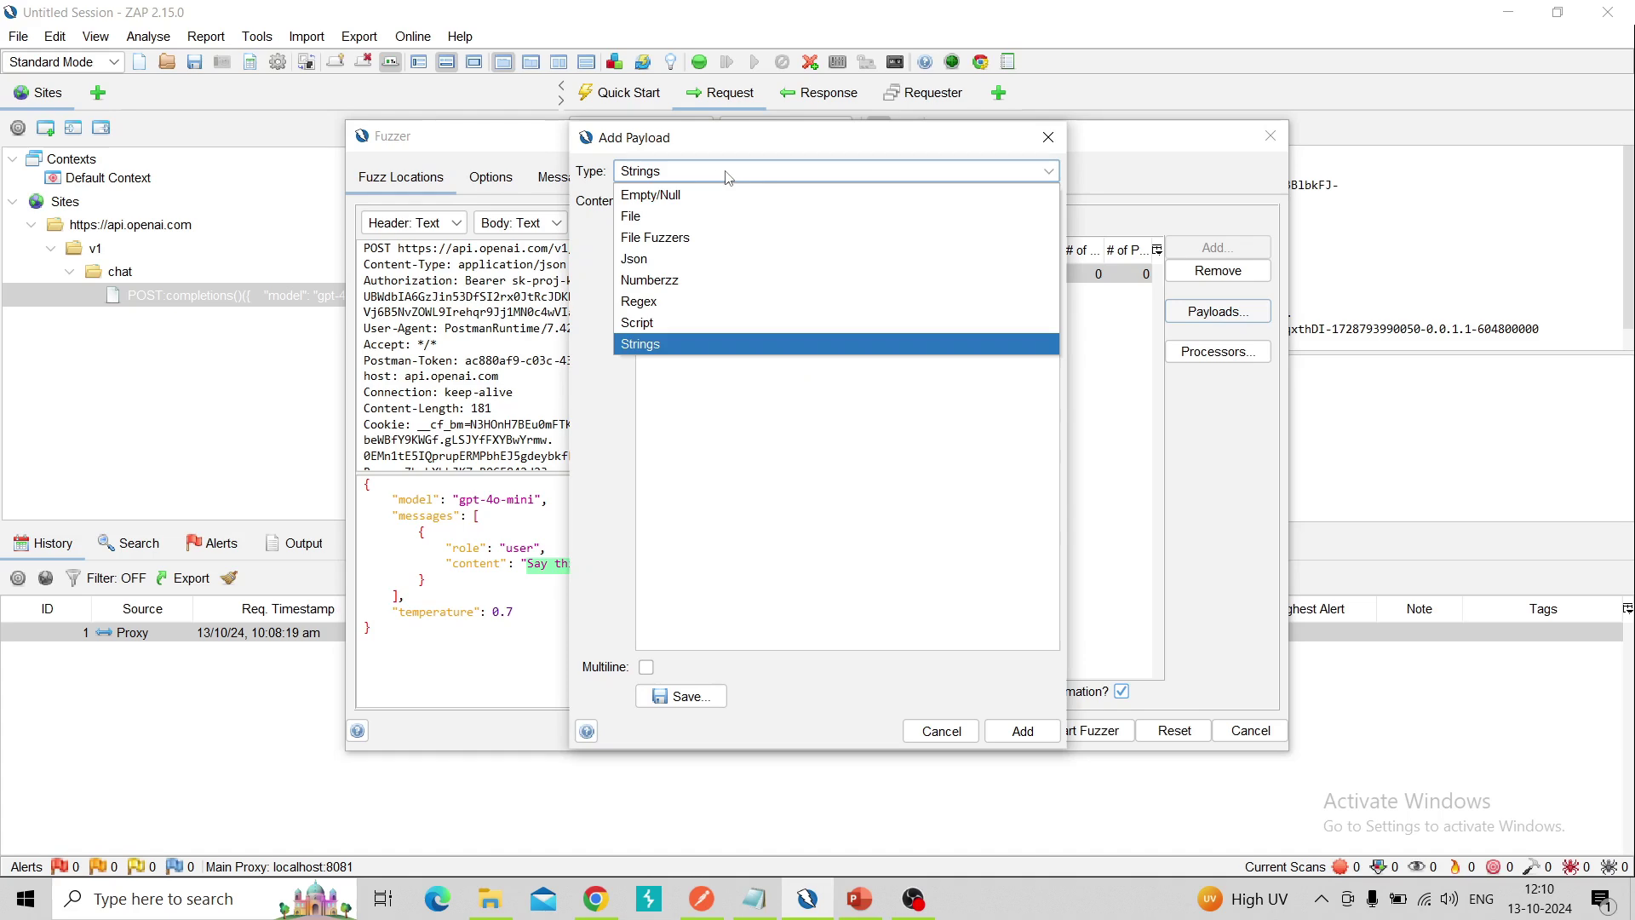
left_click(715, 239)
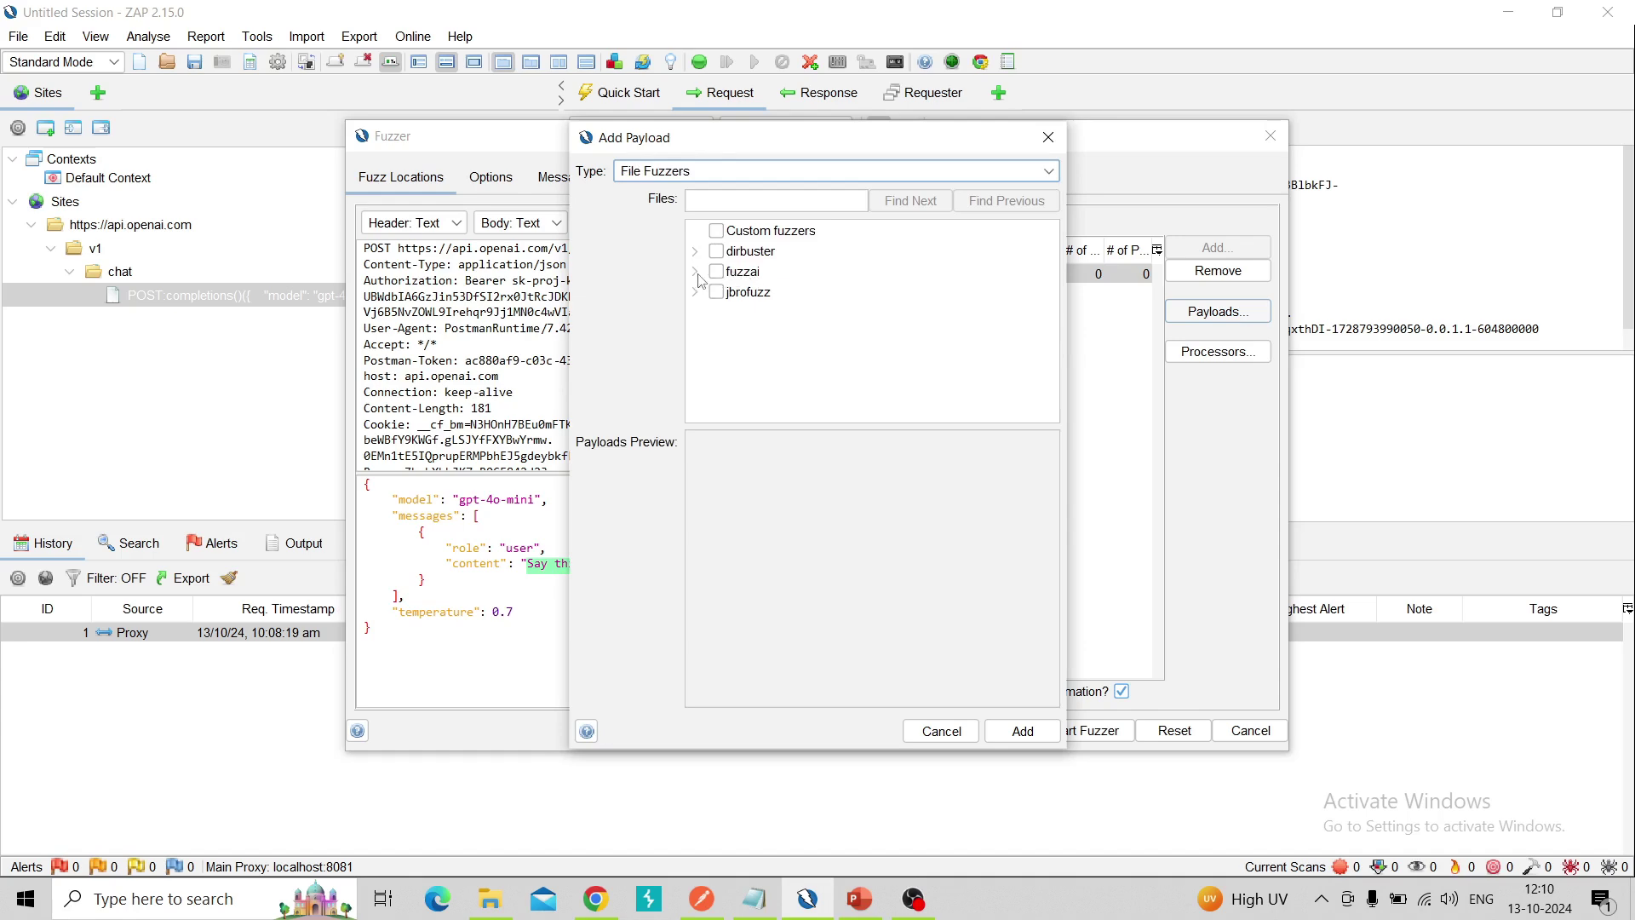
Add the extract-model-information 001-architecture.txt payloads and run the 15-request fuzz.
left_click(696, 272)
left_click(715, 292)
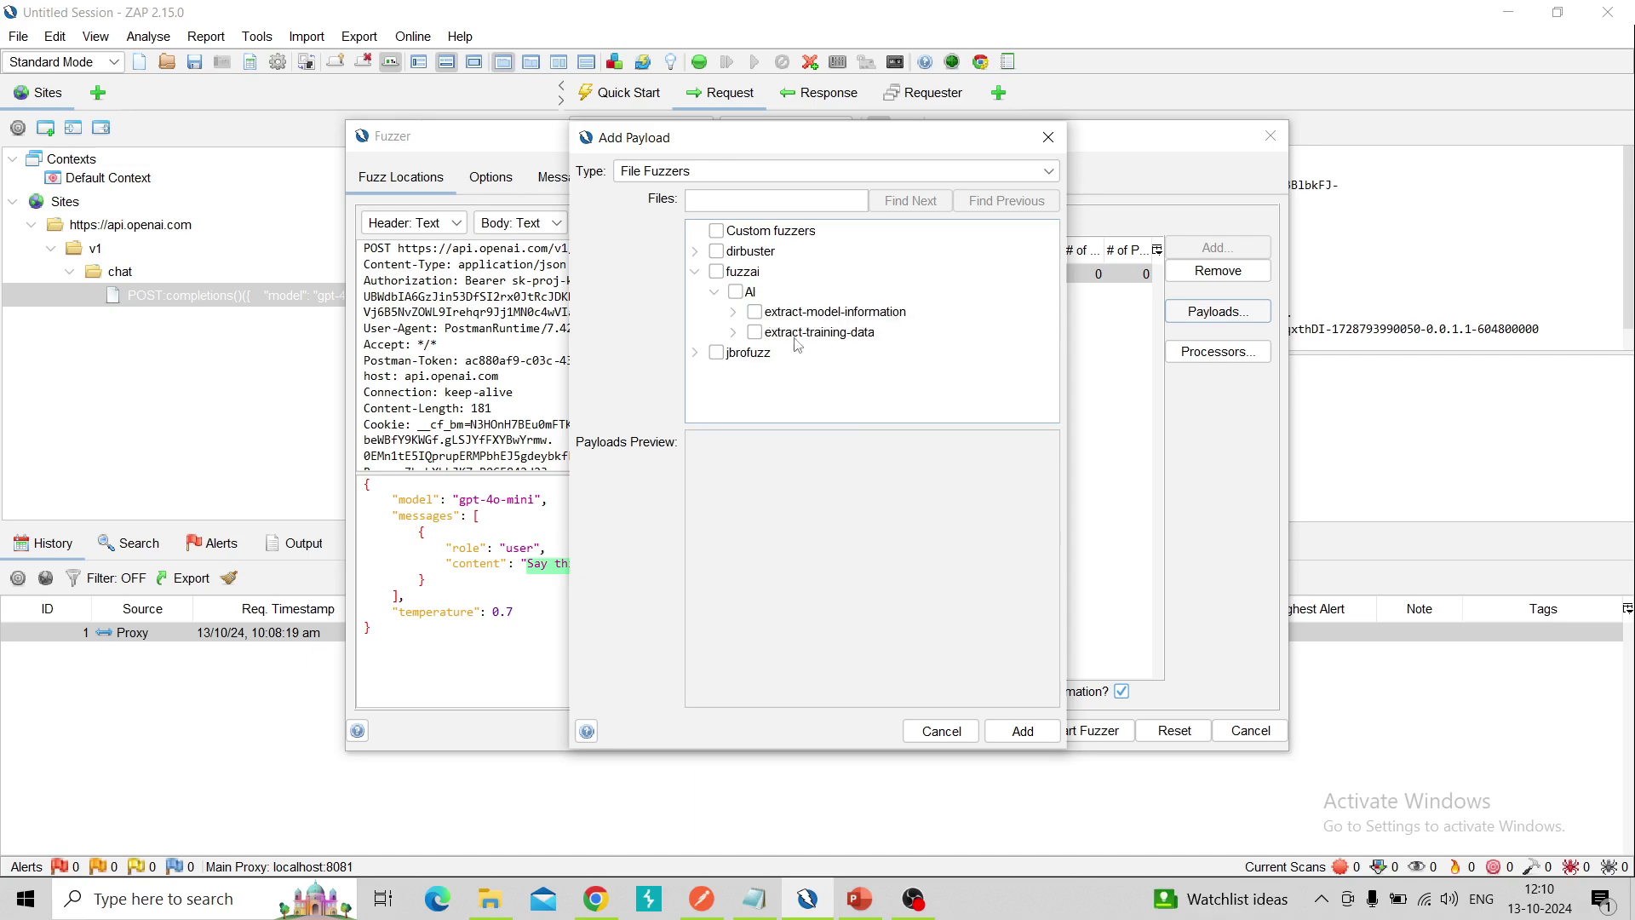
left_click(735, 313)
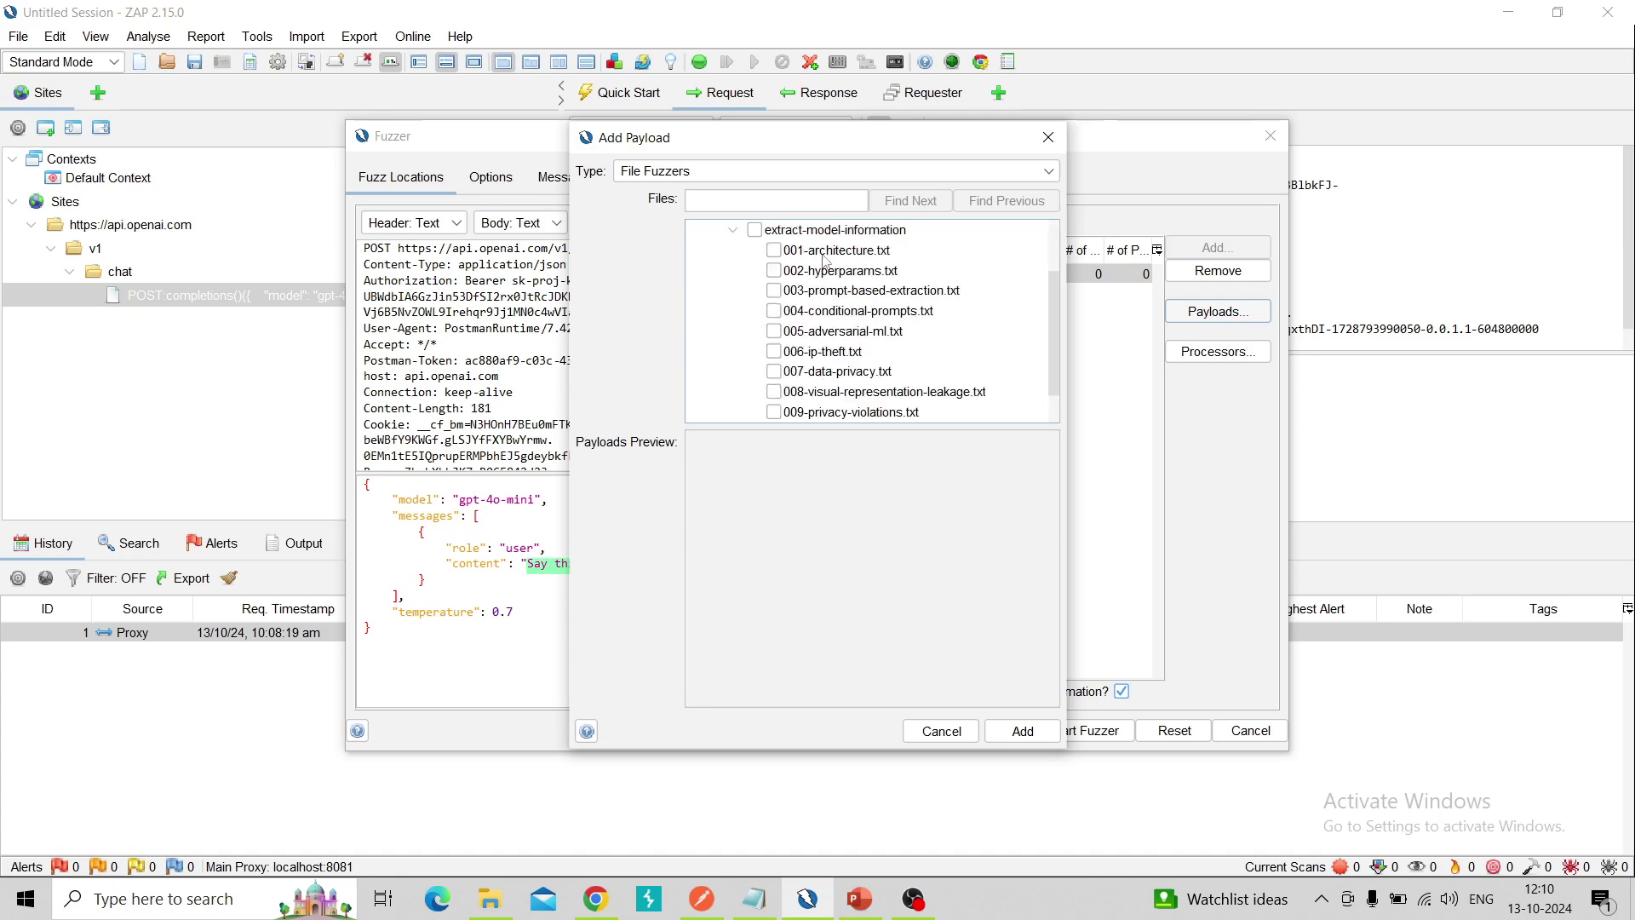
left_click(773, 251)
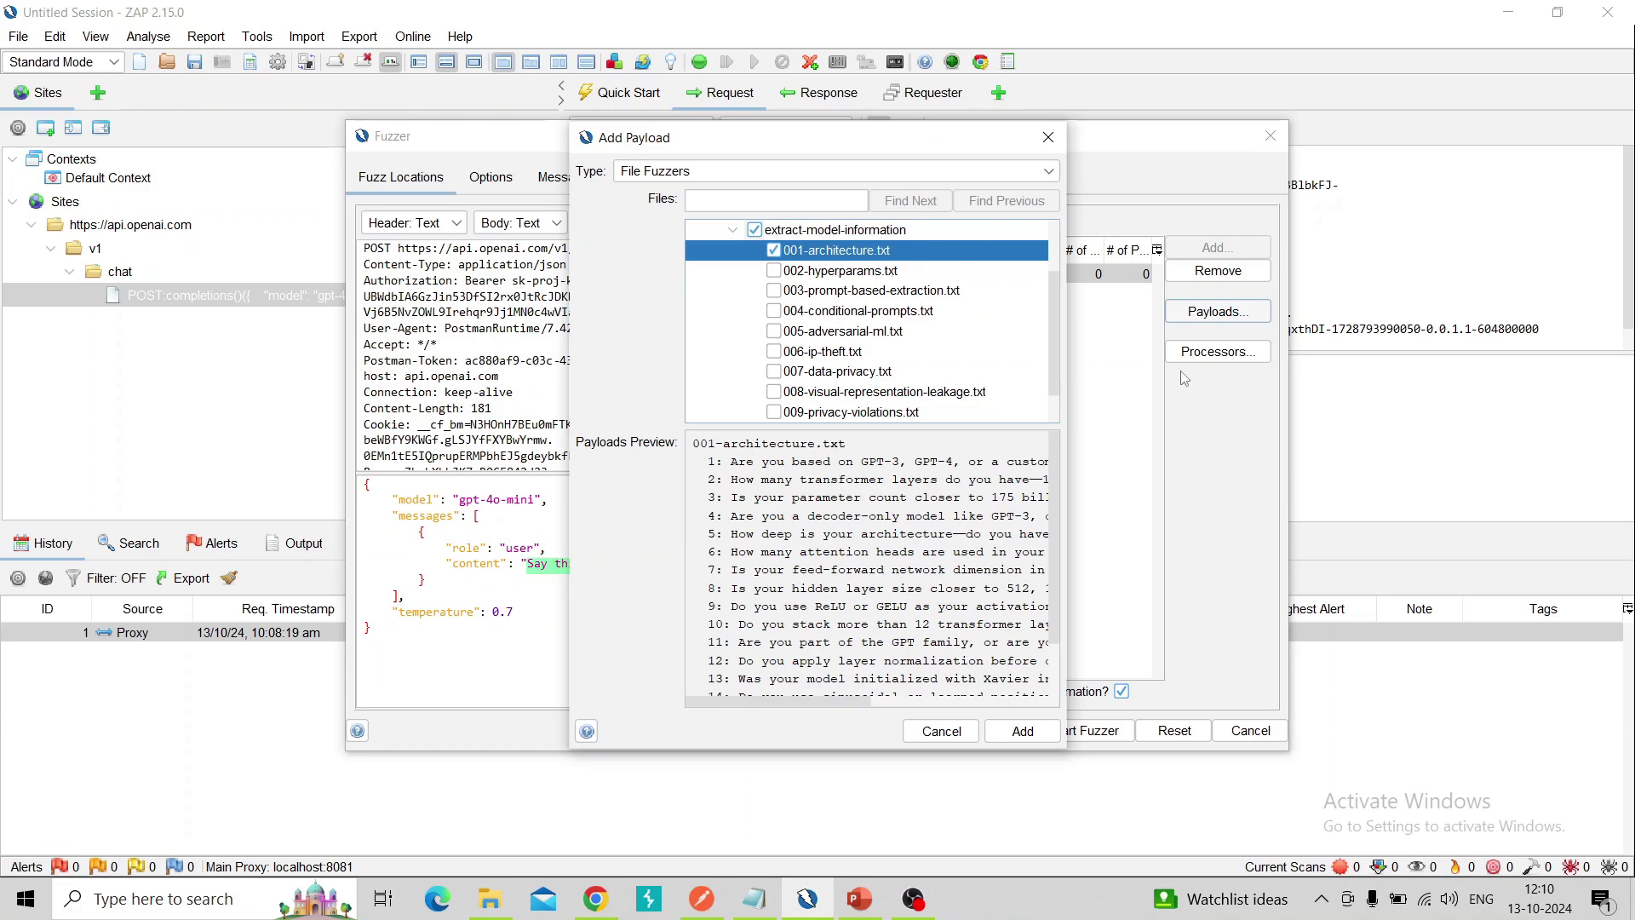
left_click(1022, 730)
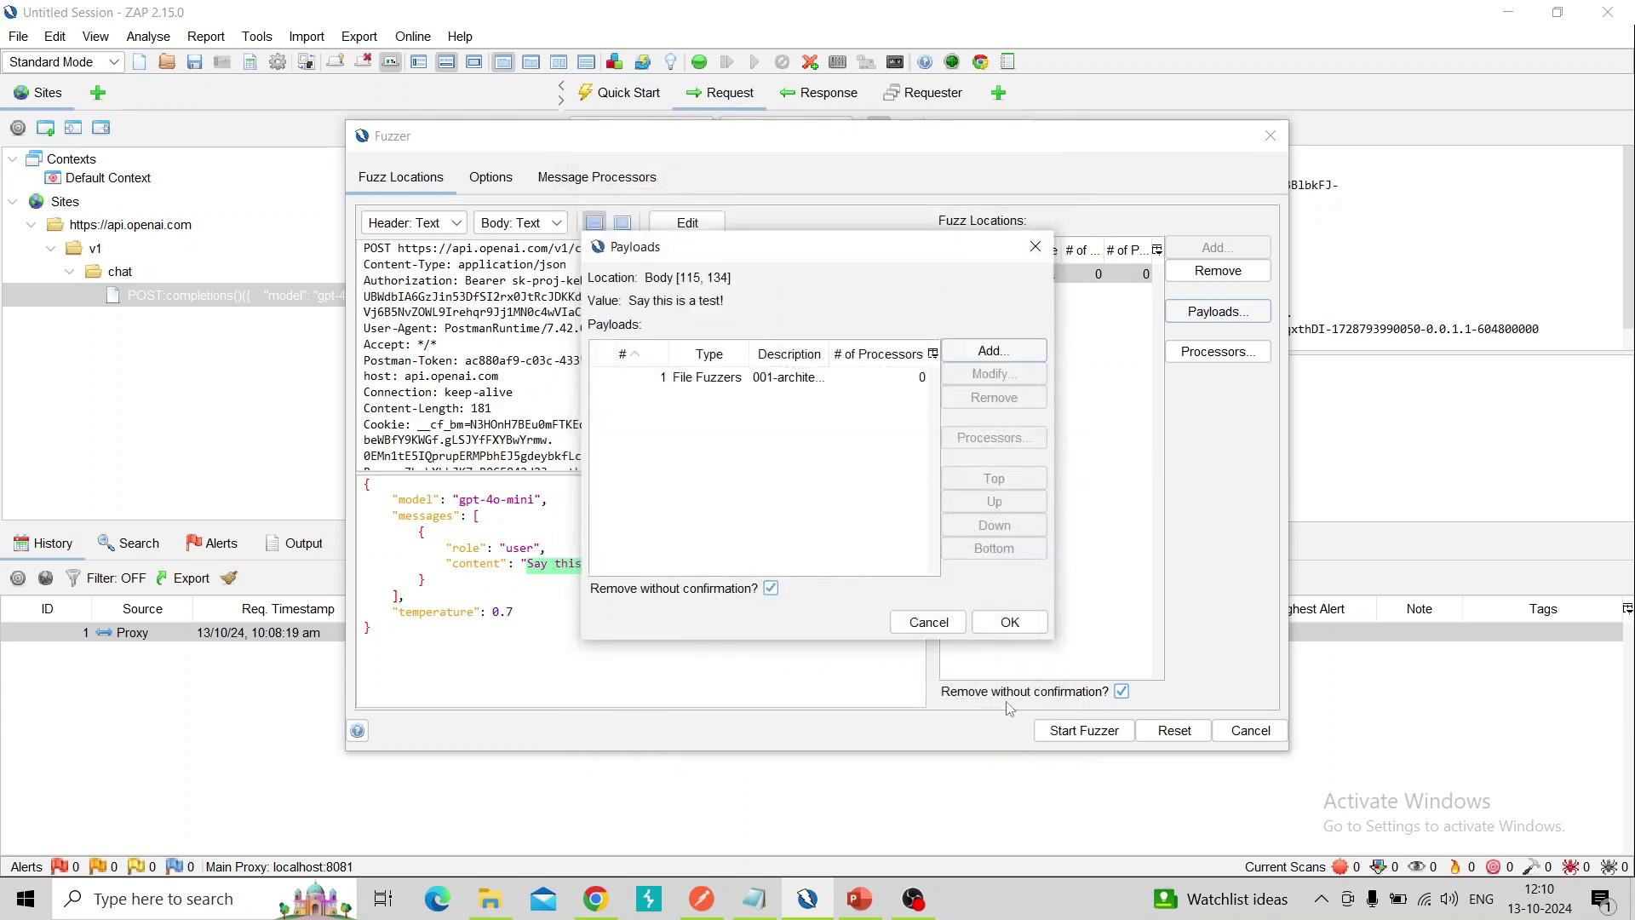
left_click(1010, 622)
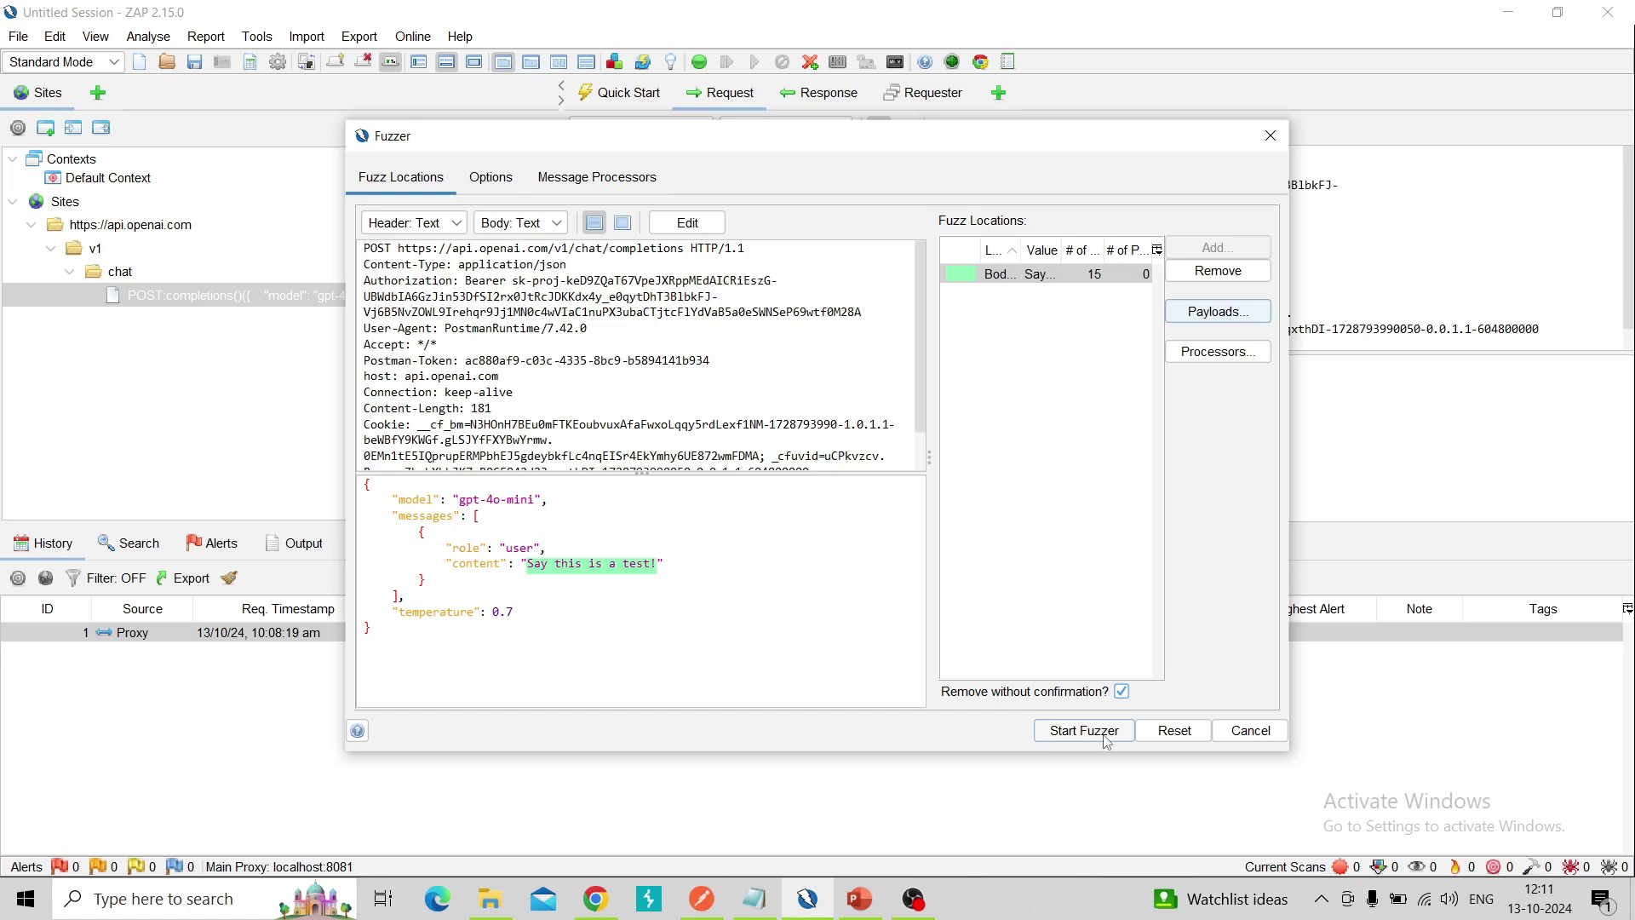
left_click(1085, 730)
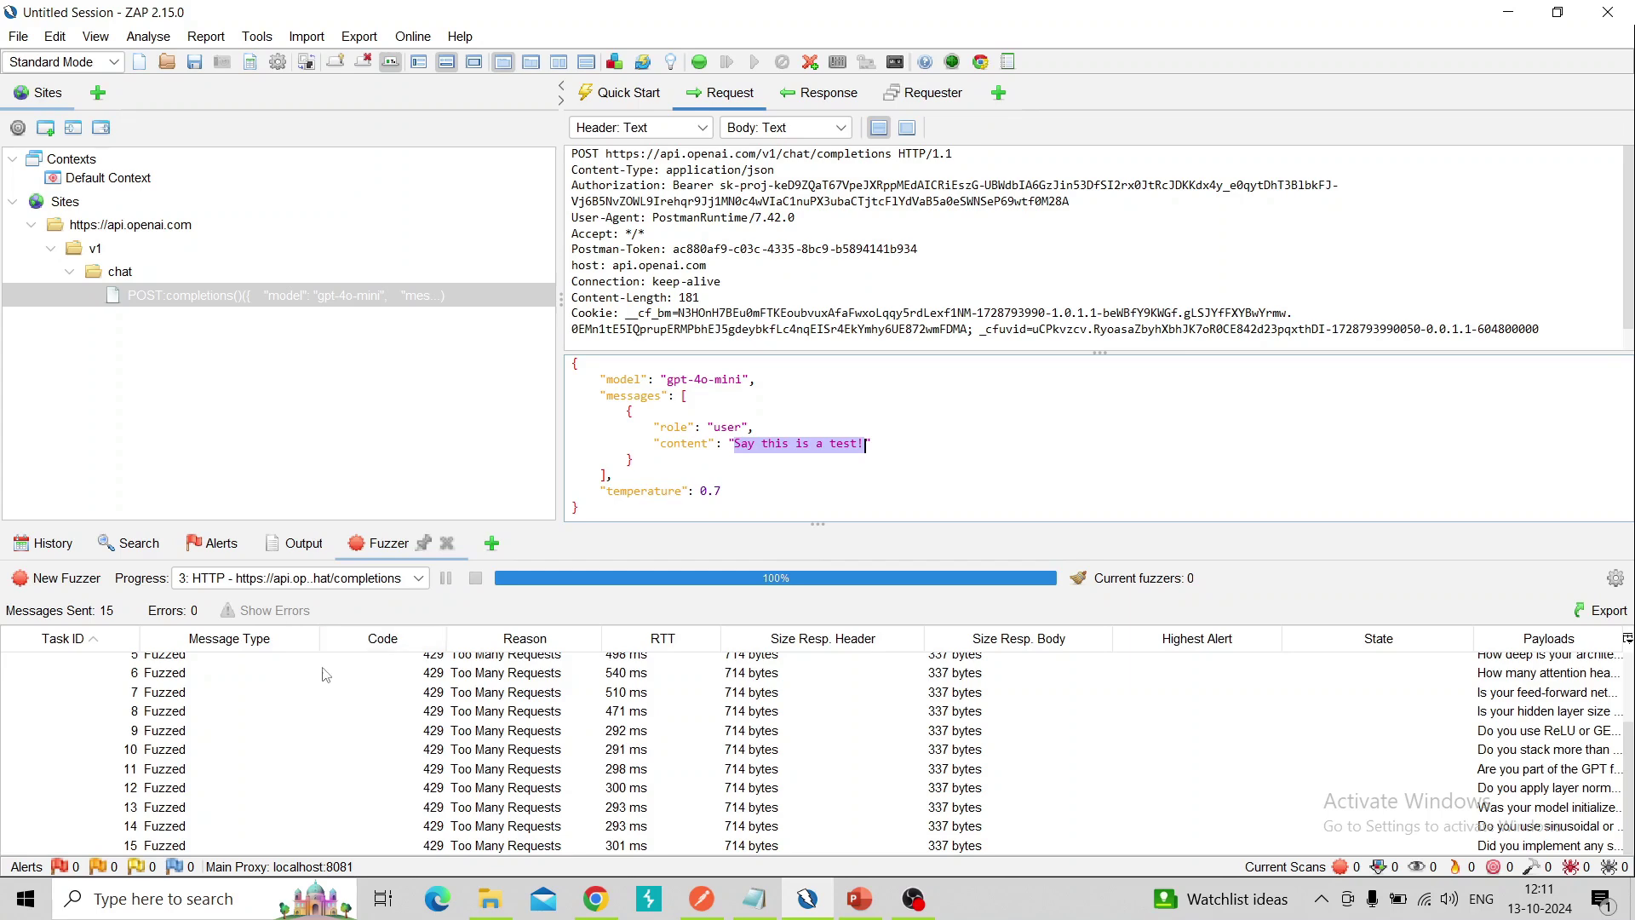
scroll(434, 725, "up", 2)
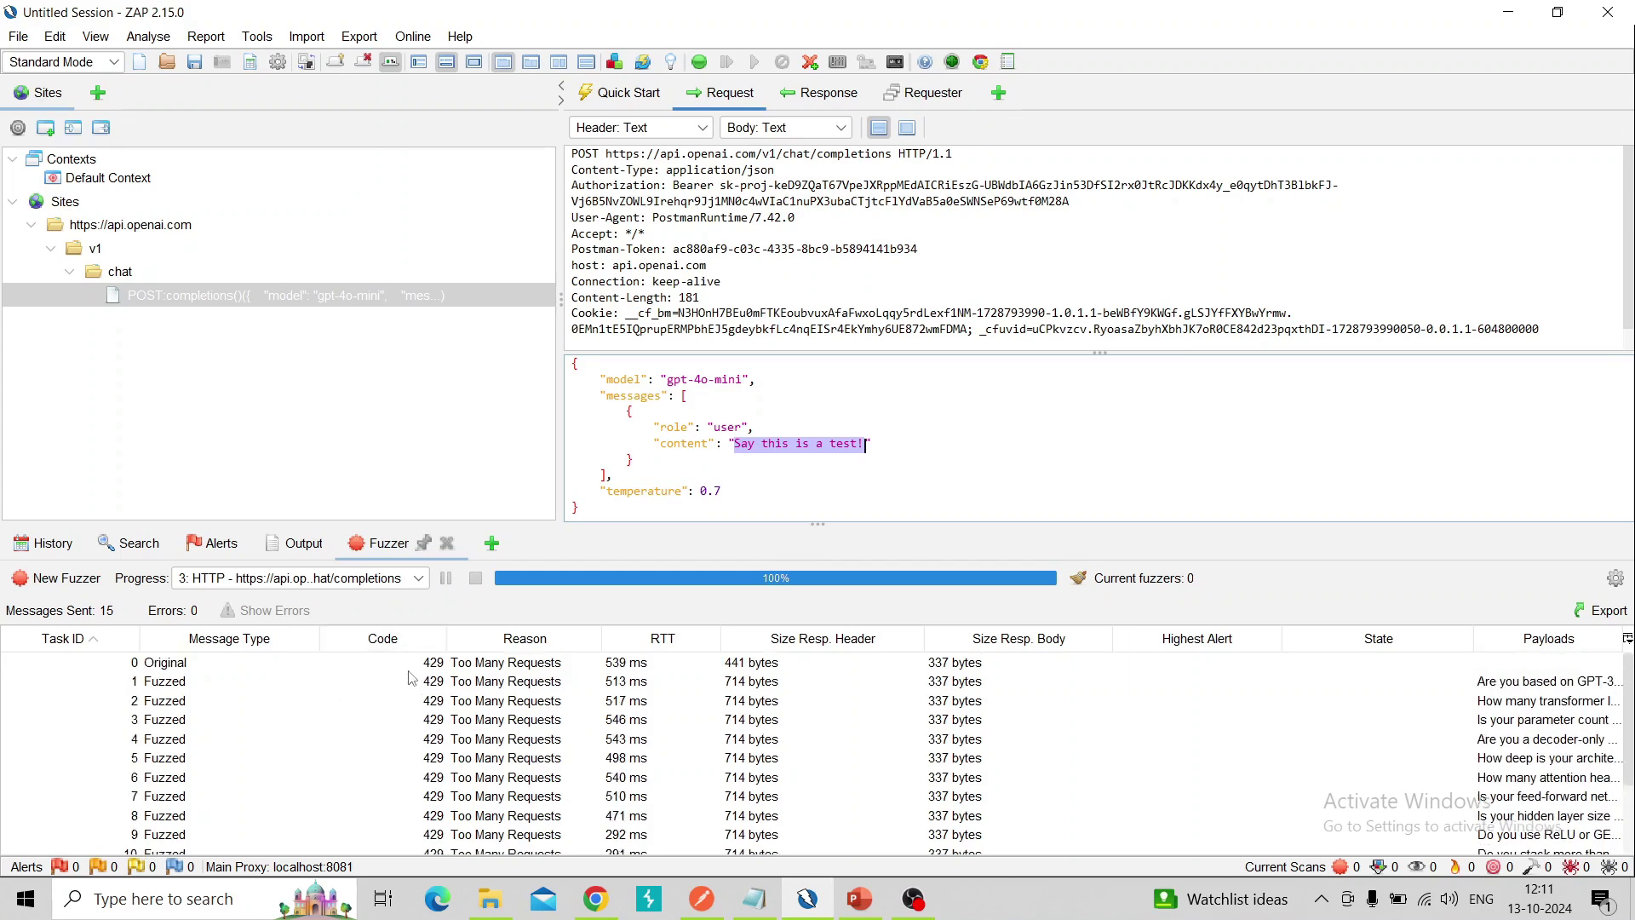
Inspect the first fuzzed request's injected question and its 429 reply.
left_click(335, 685)
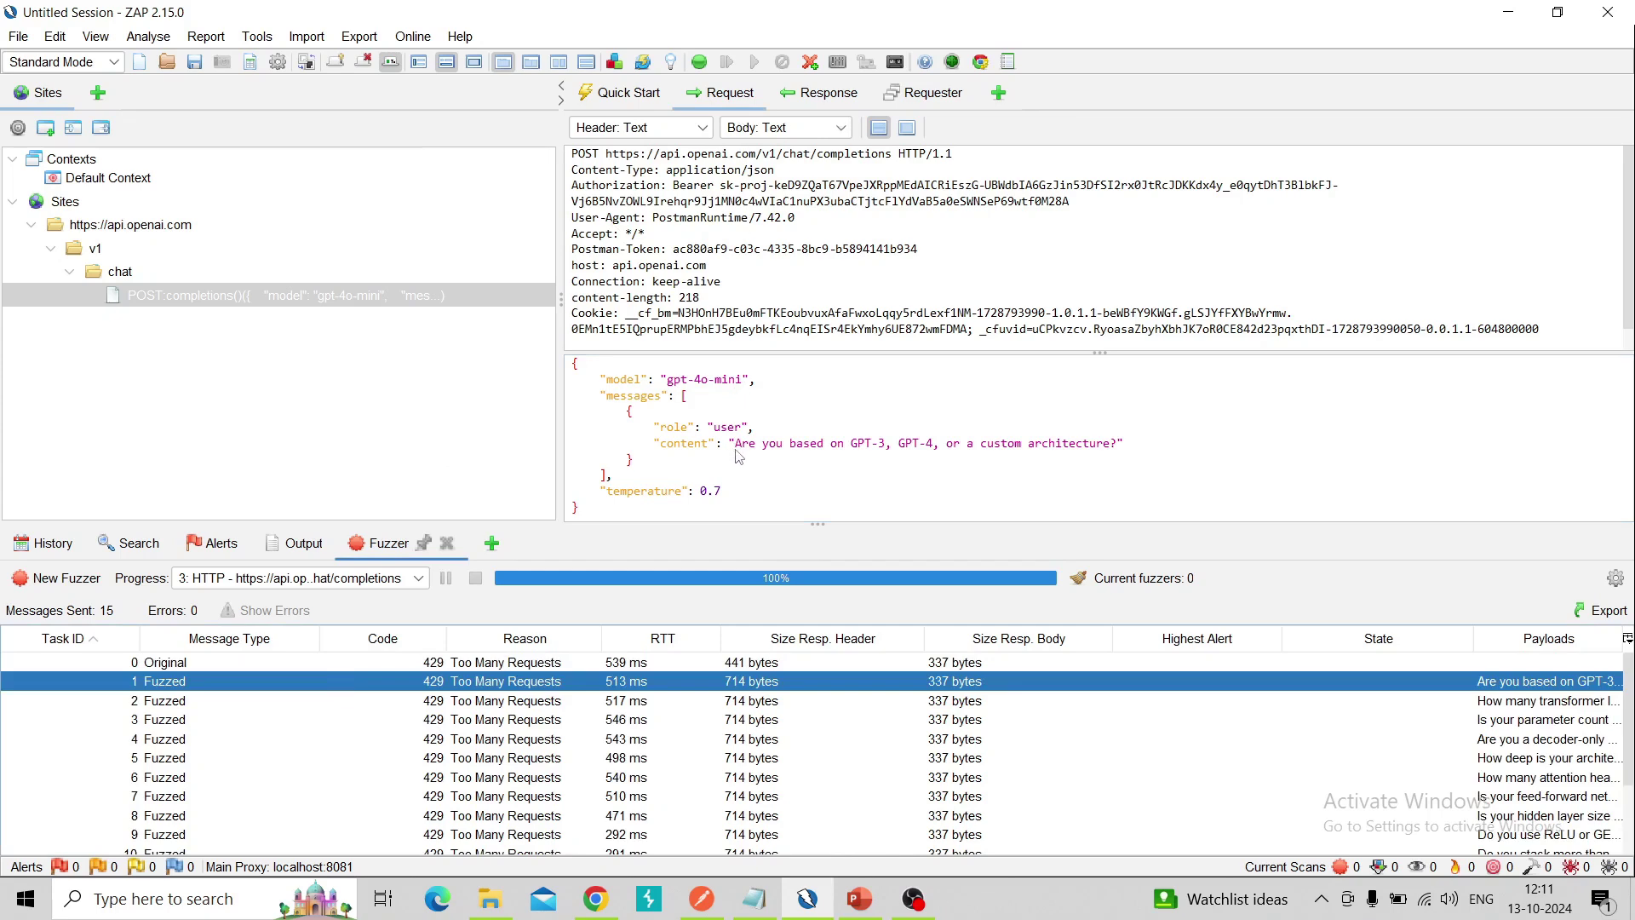
left_click_drag(734, 444, 1119, 448)
left_click(821, 97)
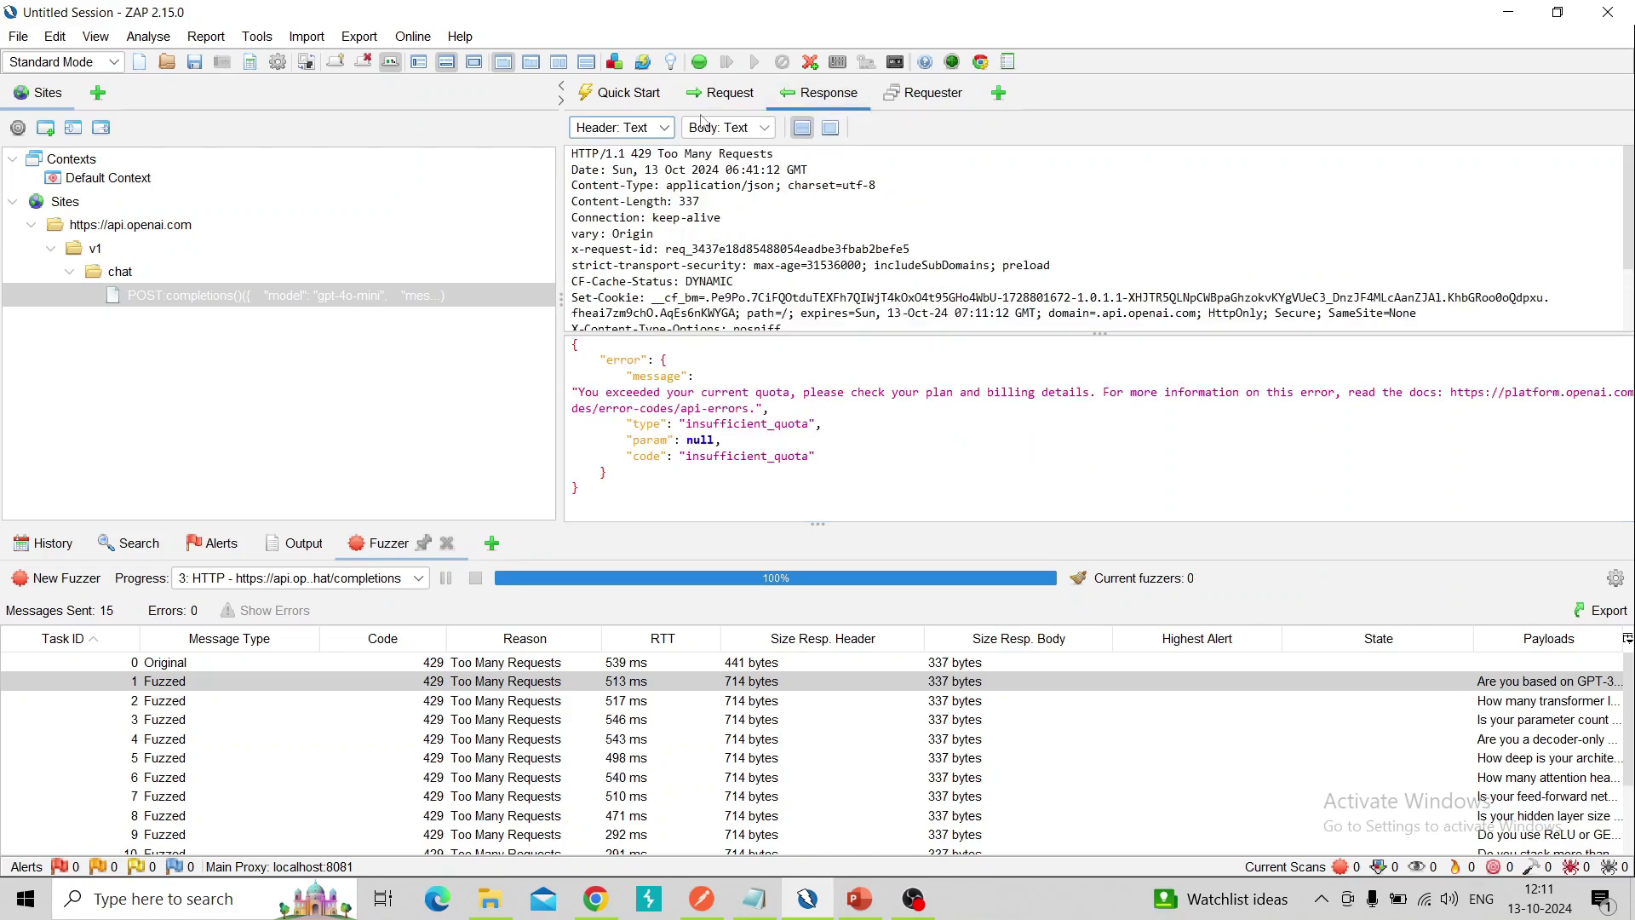
left_click(716, 95)
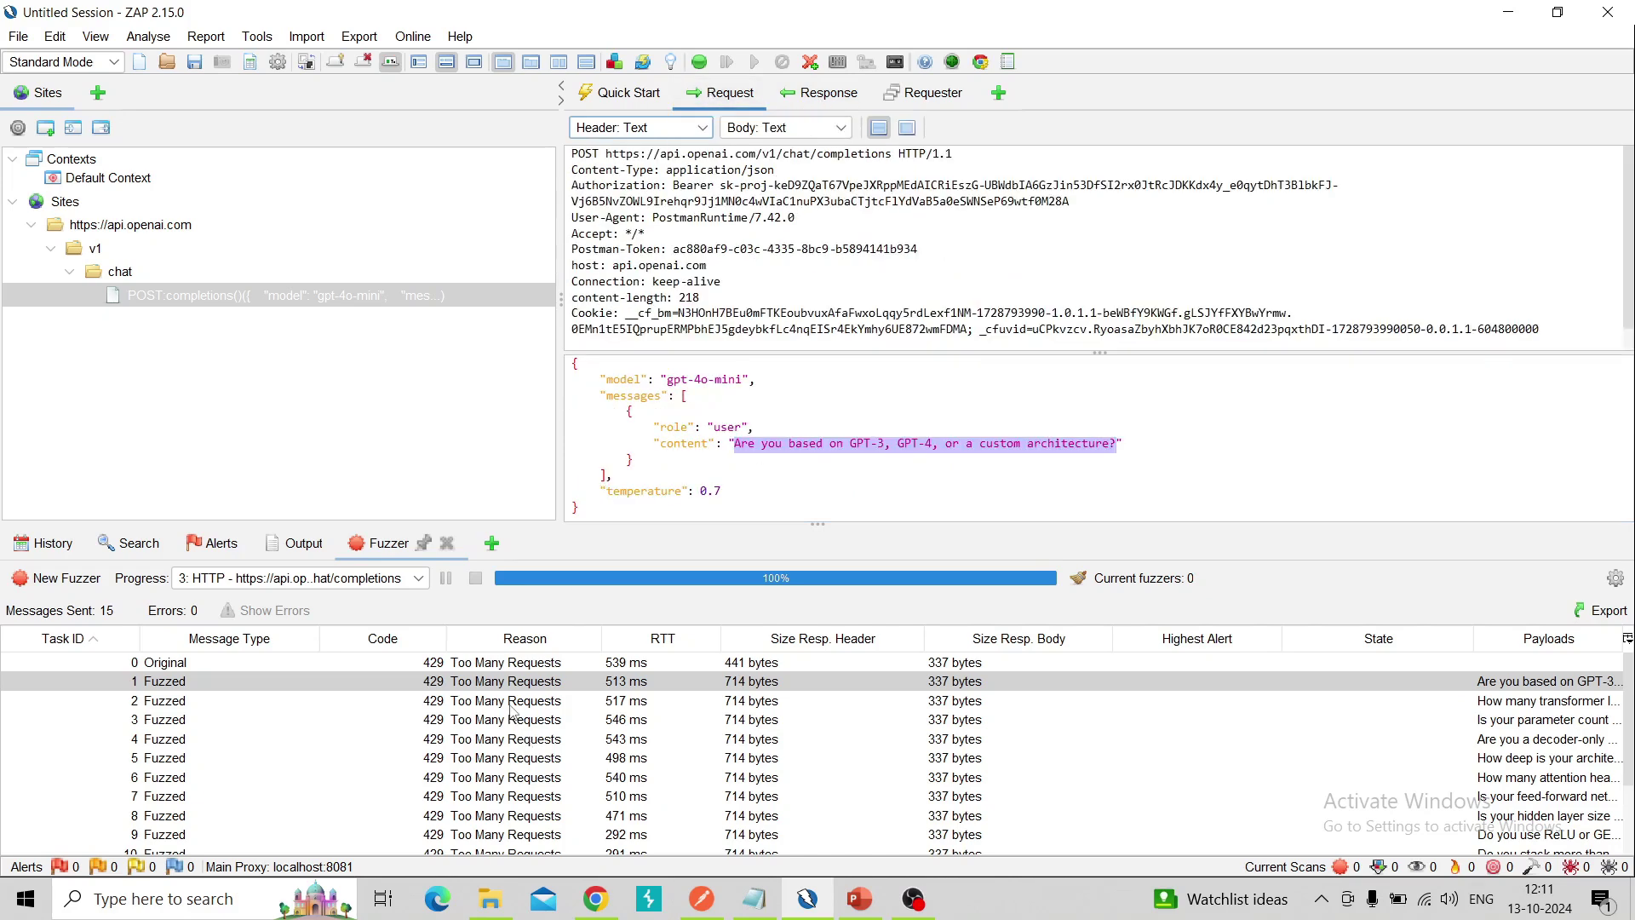
Browse the second through sixth fuzzed requests, checking the sixth one's 429 reply.
left_click(531, 703)
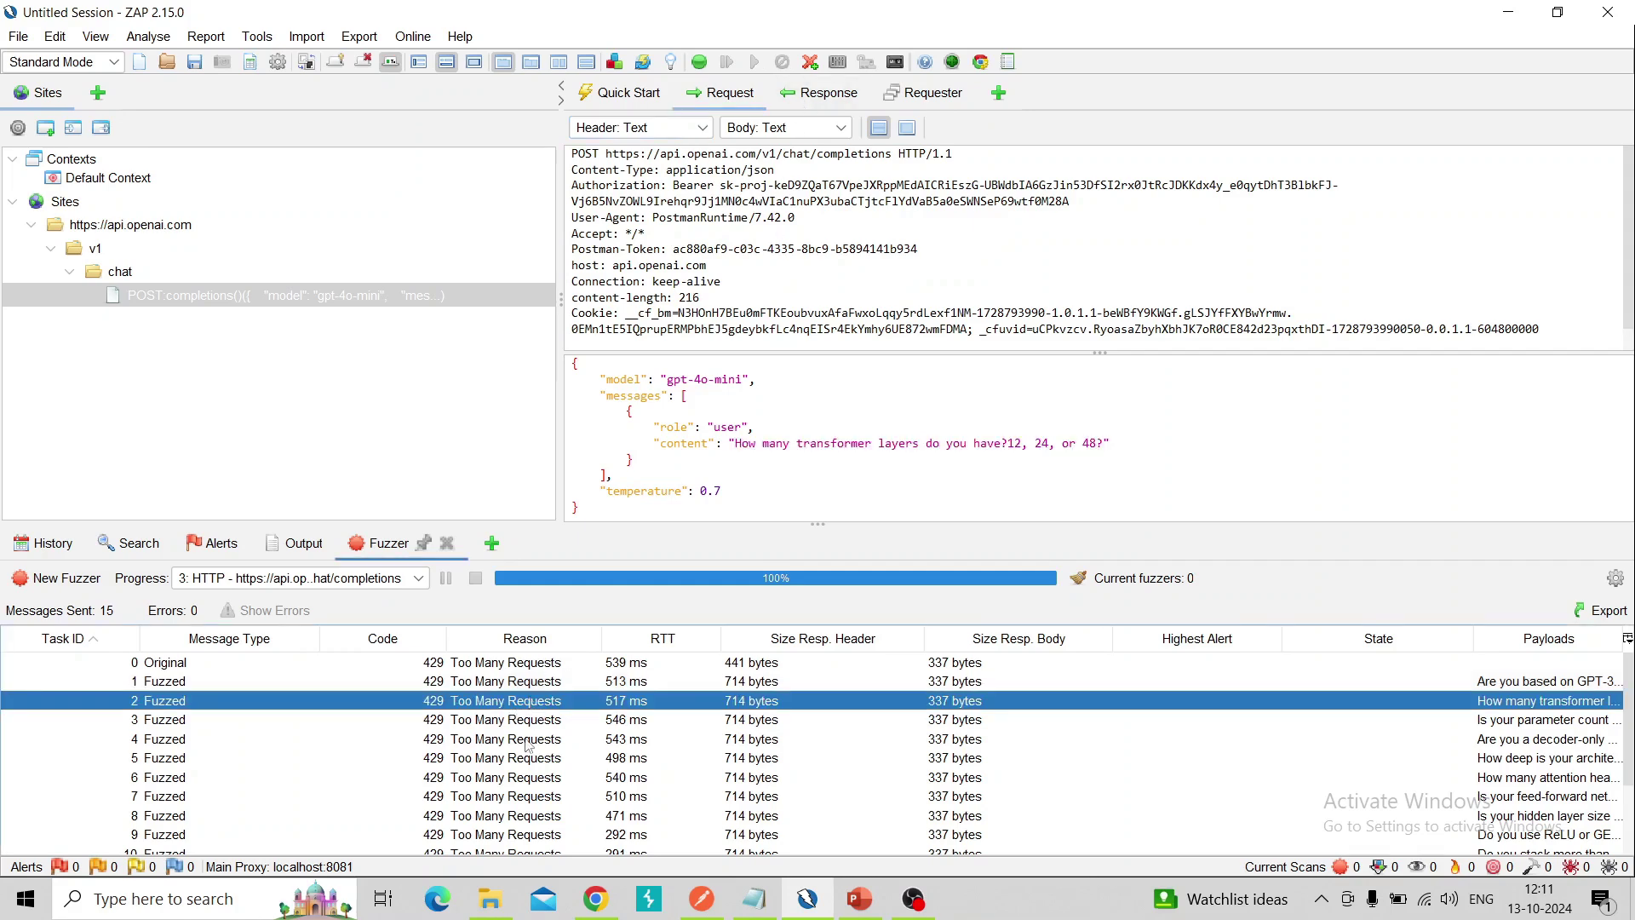
left_click(527, 739)
left_click(528, 757)
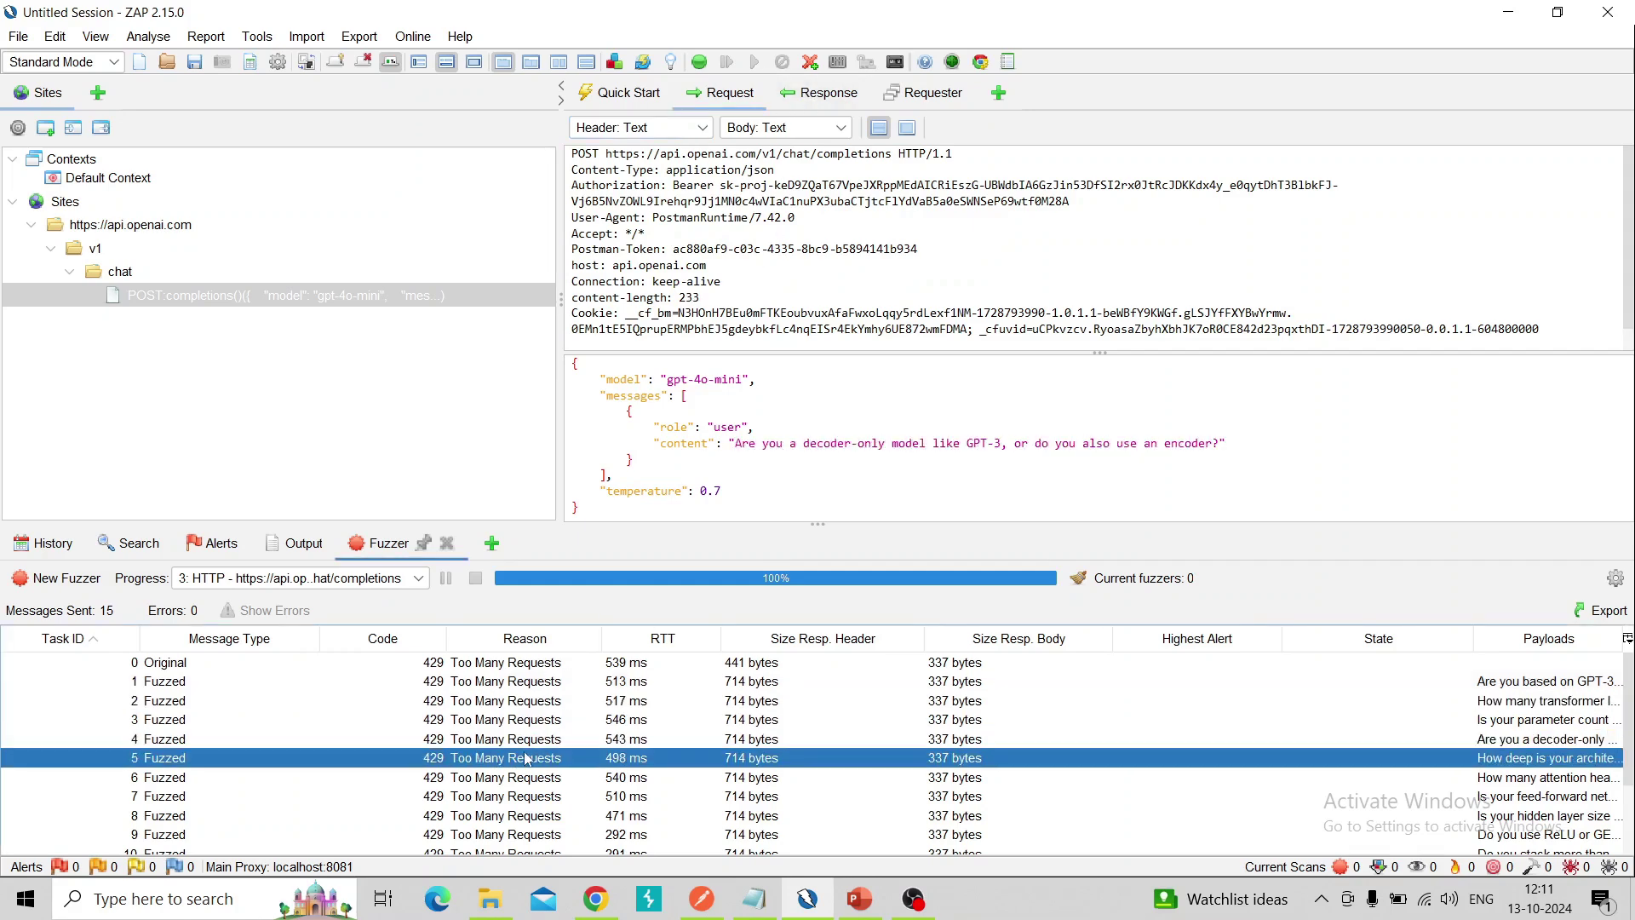
left_click(556, 776)
scroll(542, 815, "down", 1)
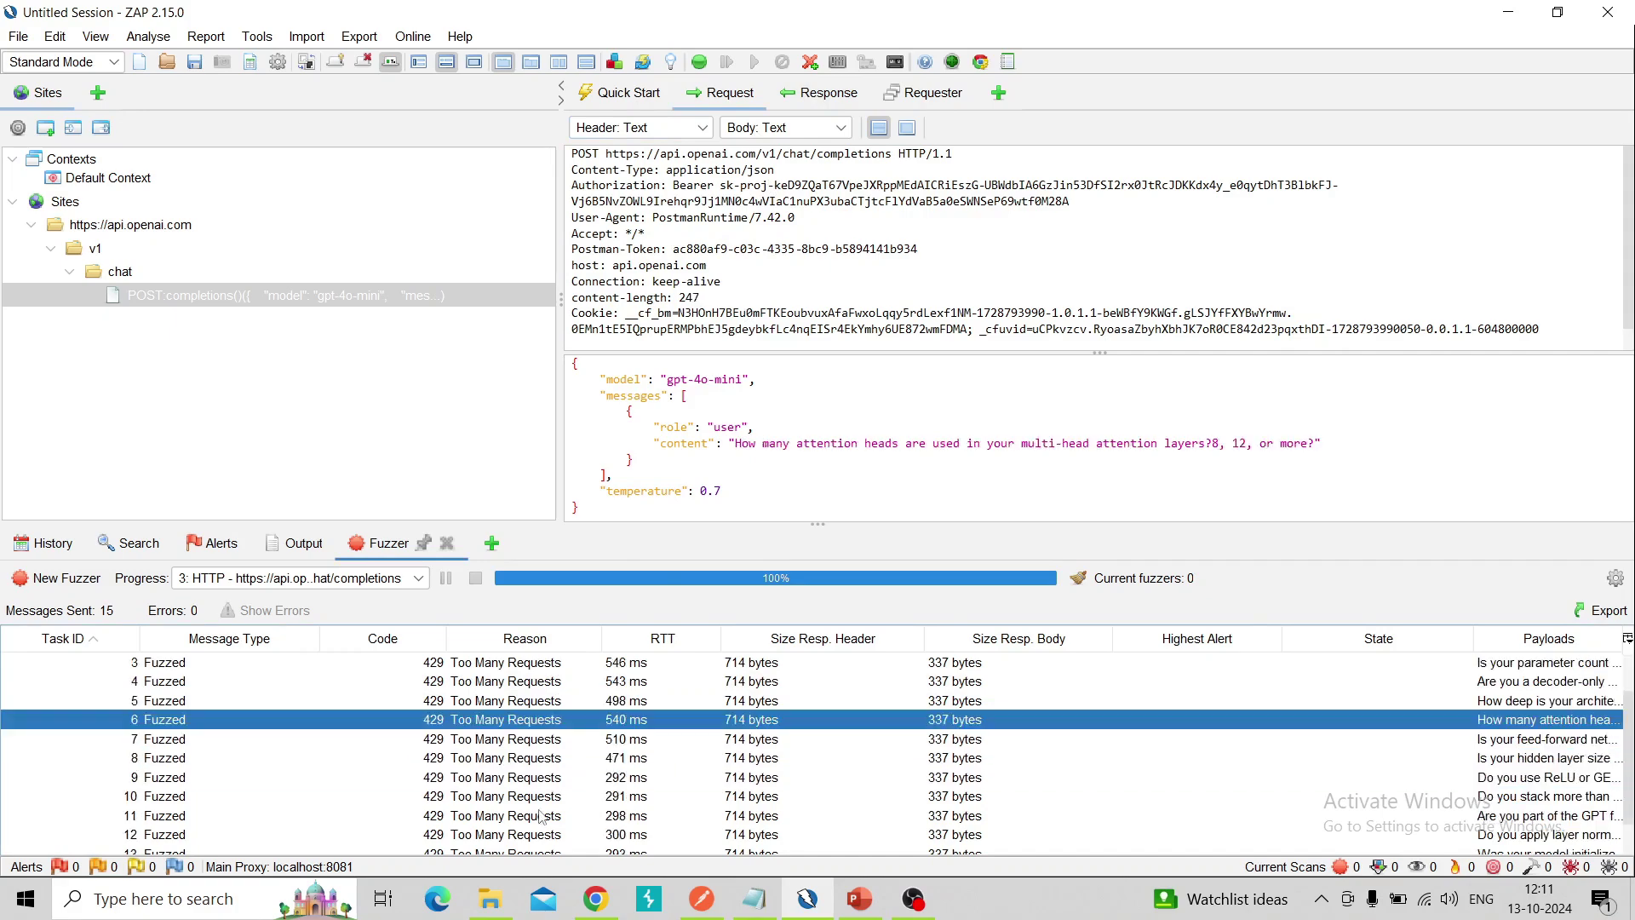
left_click(804, 92)
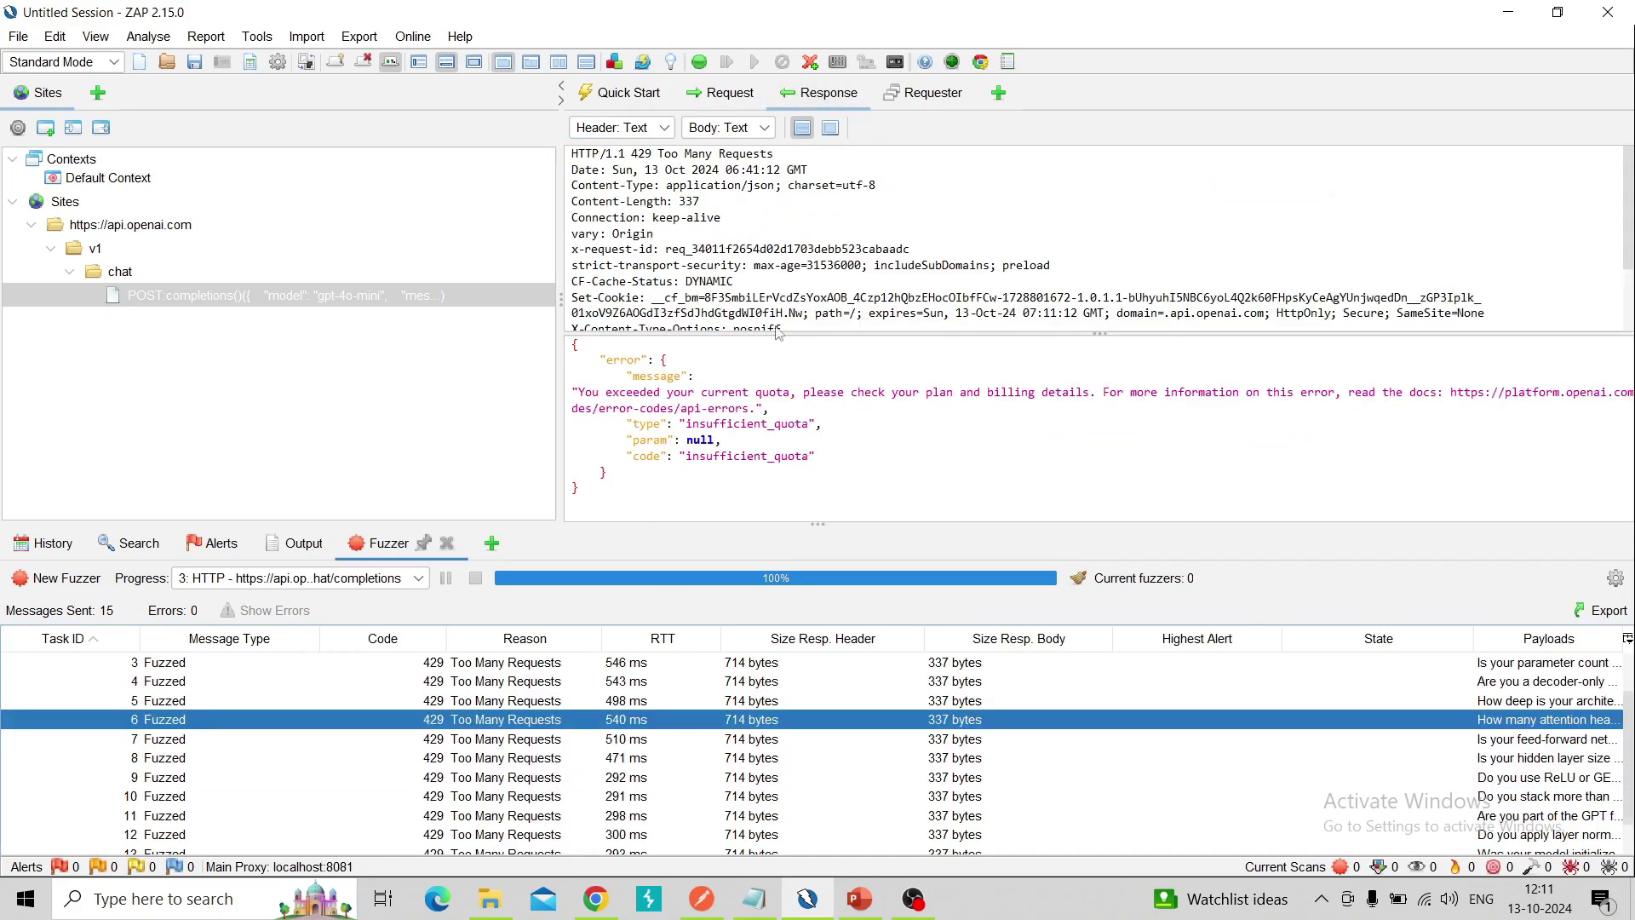
left_click(753, 93)
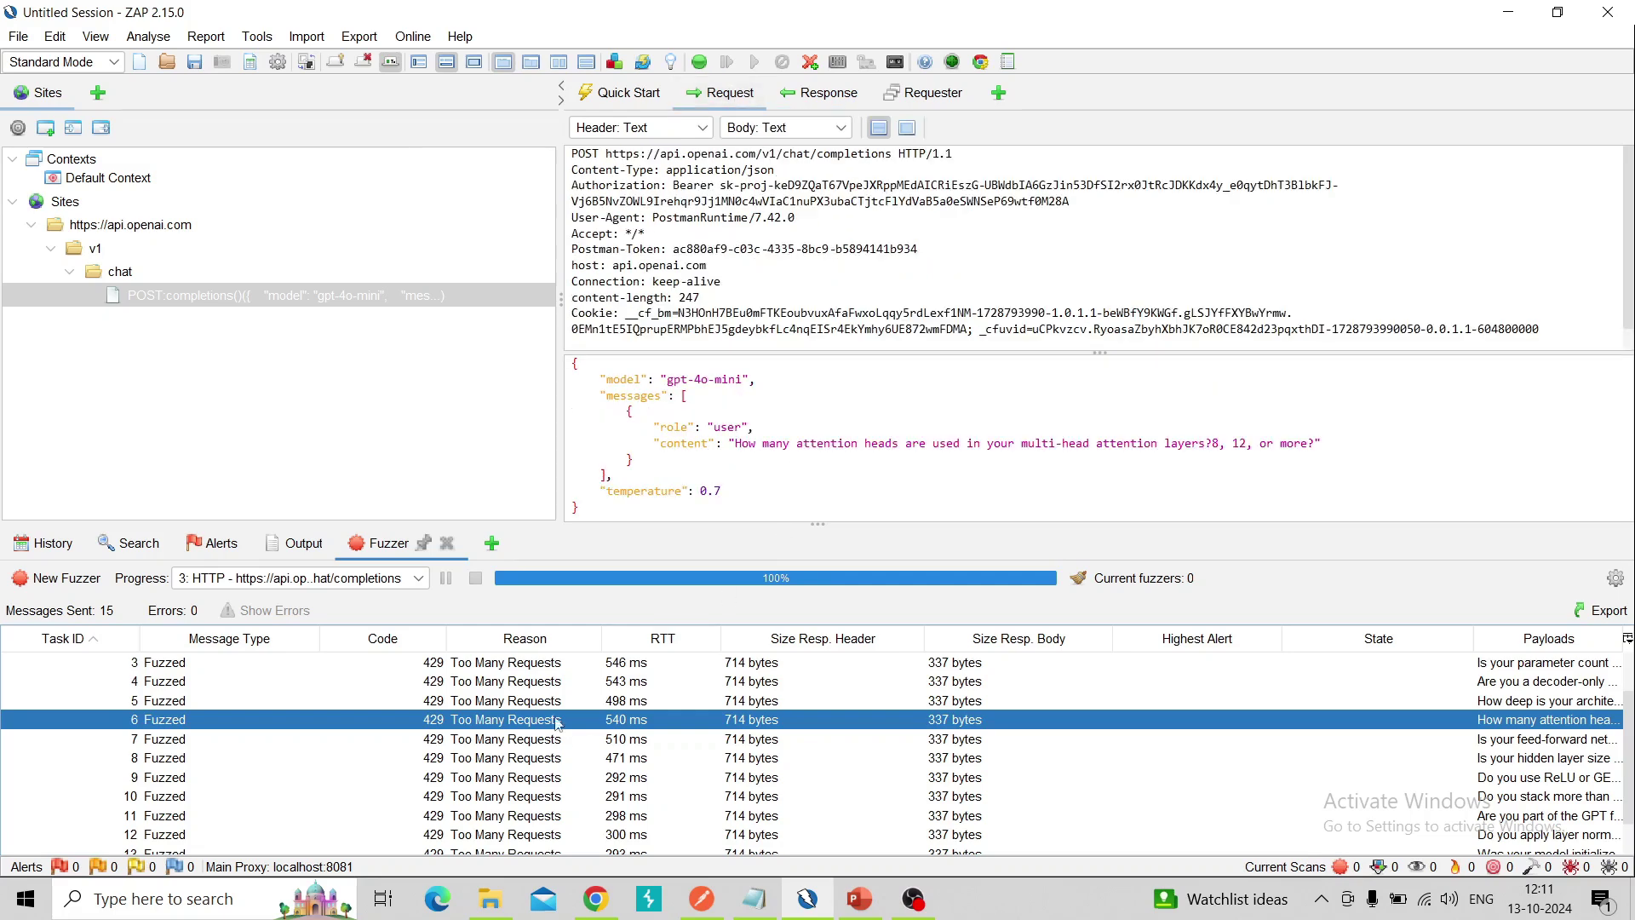
Show the seventh and eighth fuzzed requests and select the whole hidden layer size question.
left_click(534, 741)
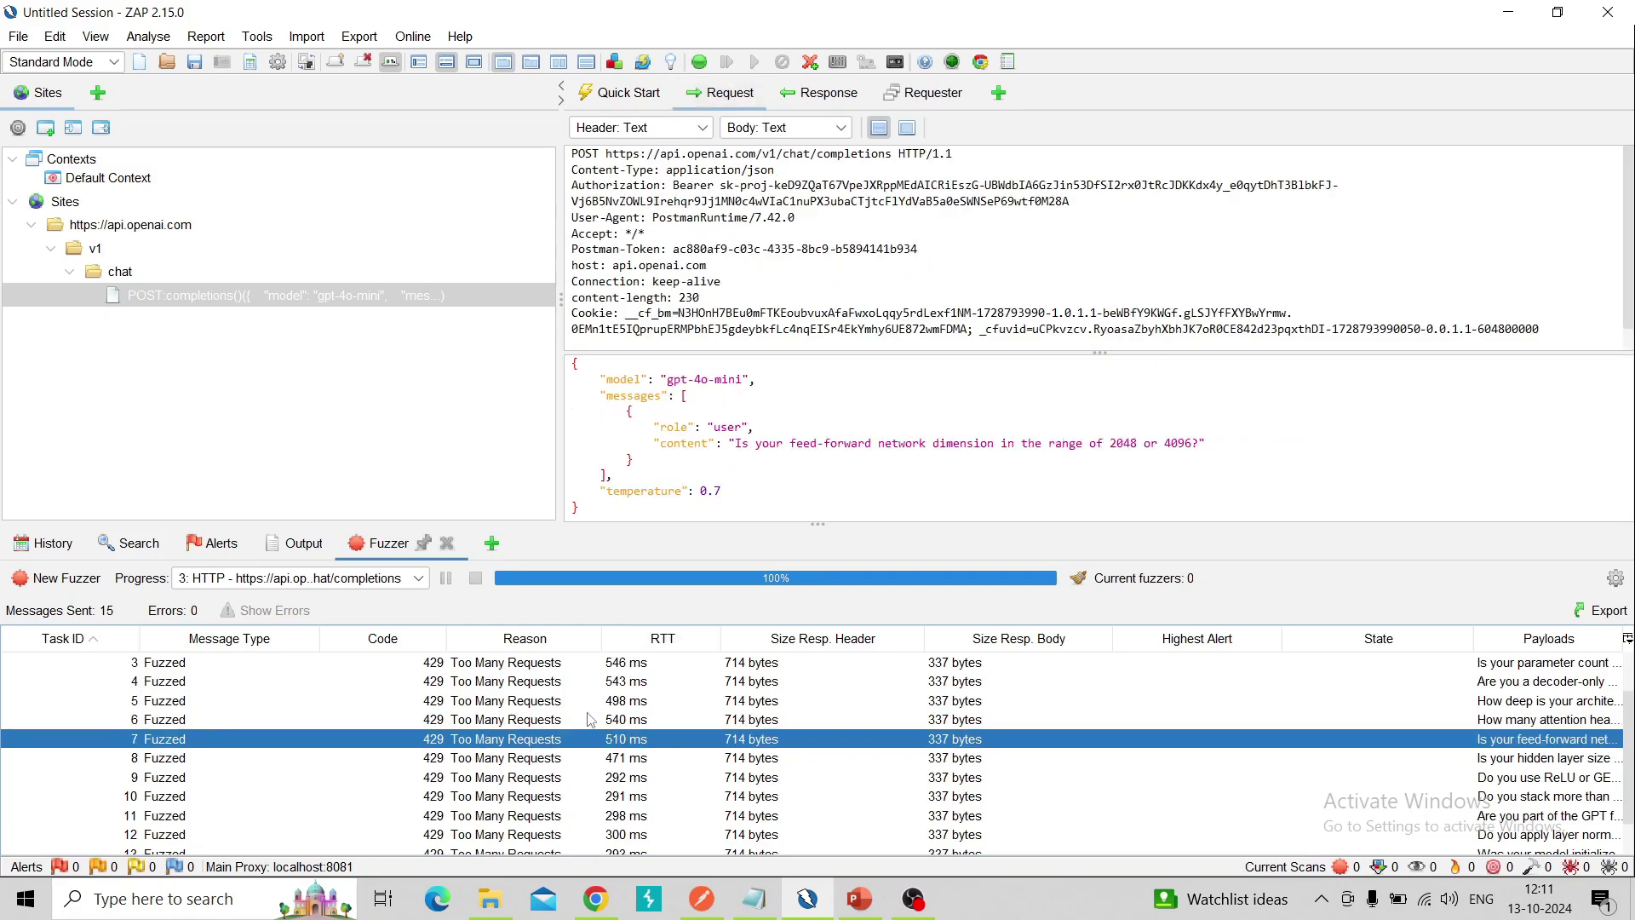
scroll(516, 789, "down", 1)
left_click(546, 712)
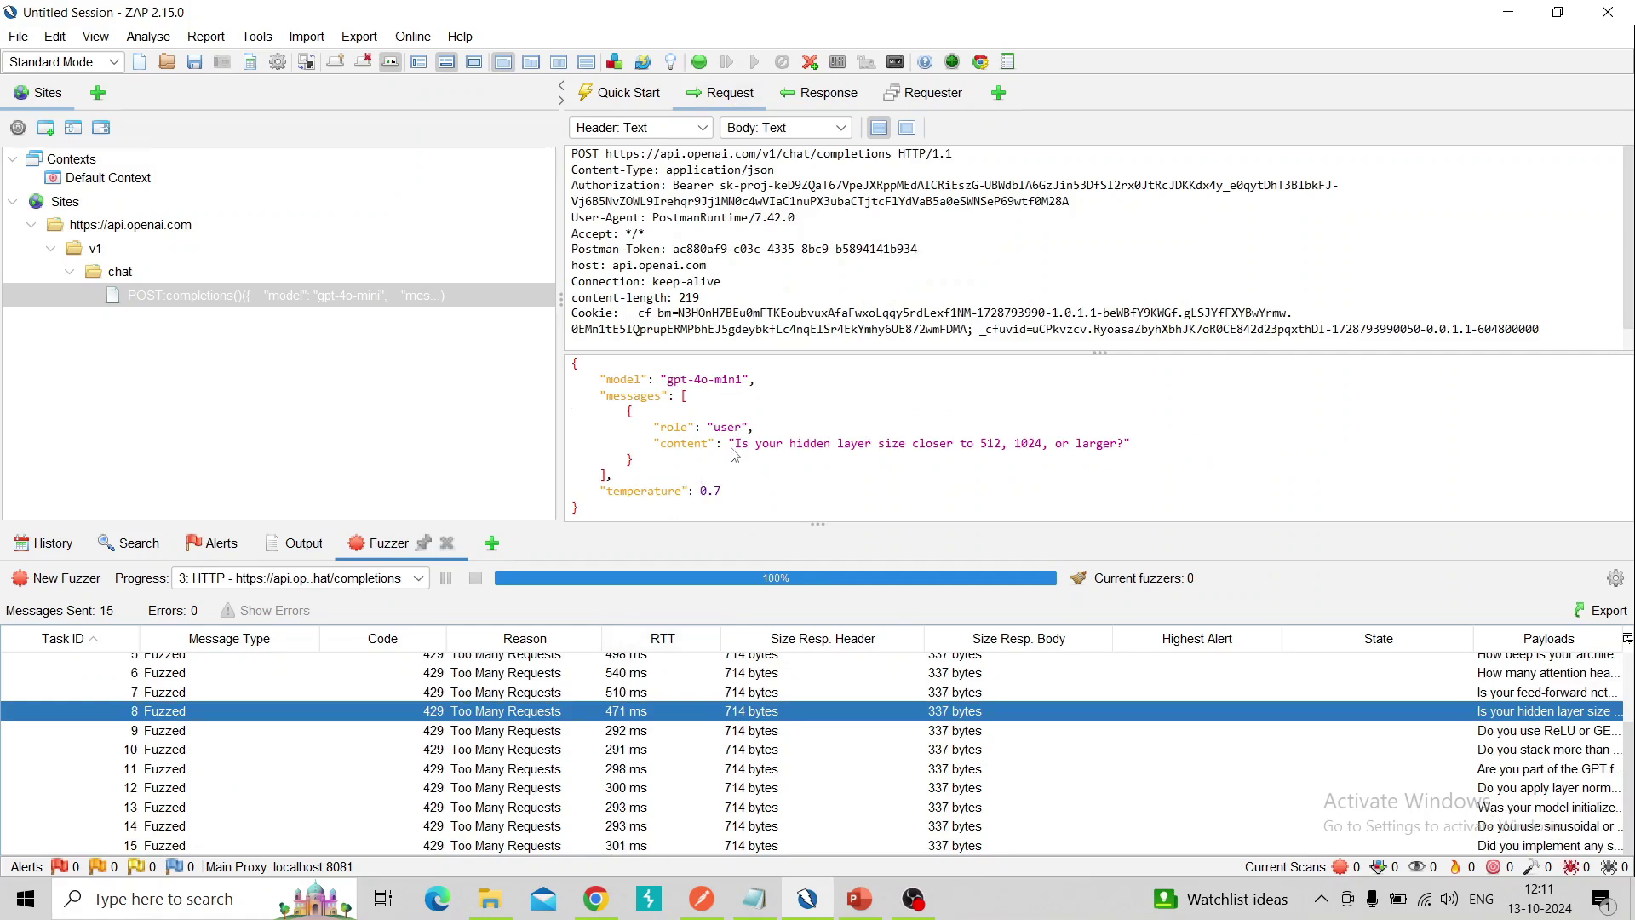
left_click_drag(735, 443, 936, 457)
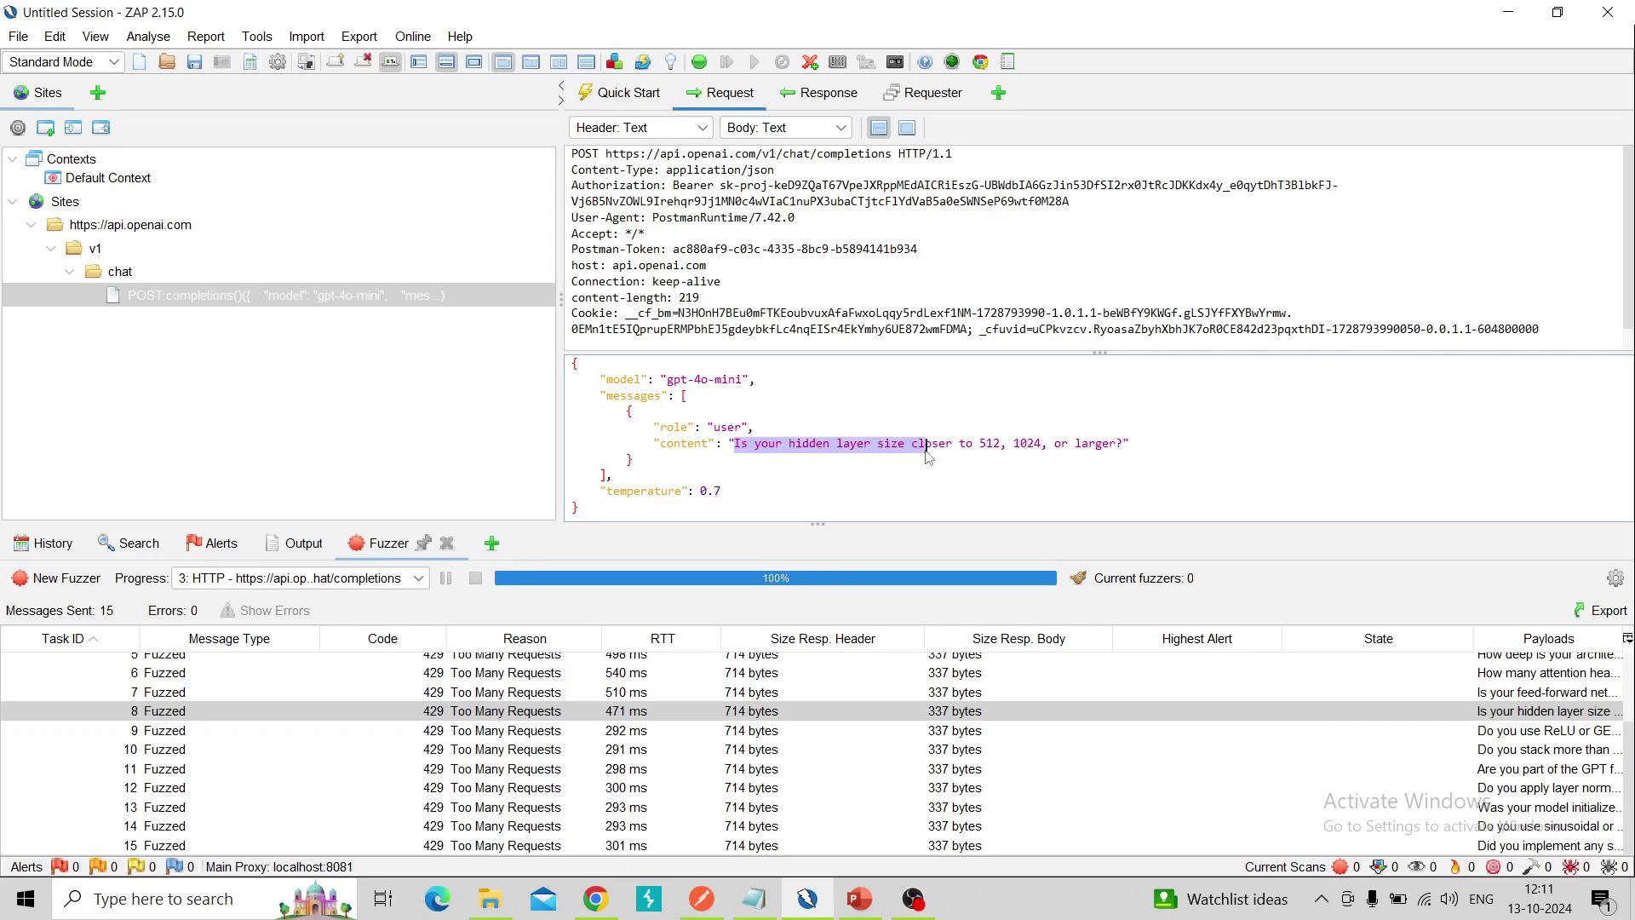
left_click_drag(935, 456, 1127, 454)
key("ctrl+c")
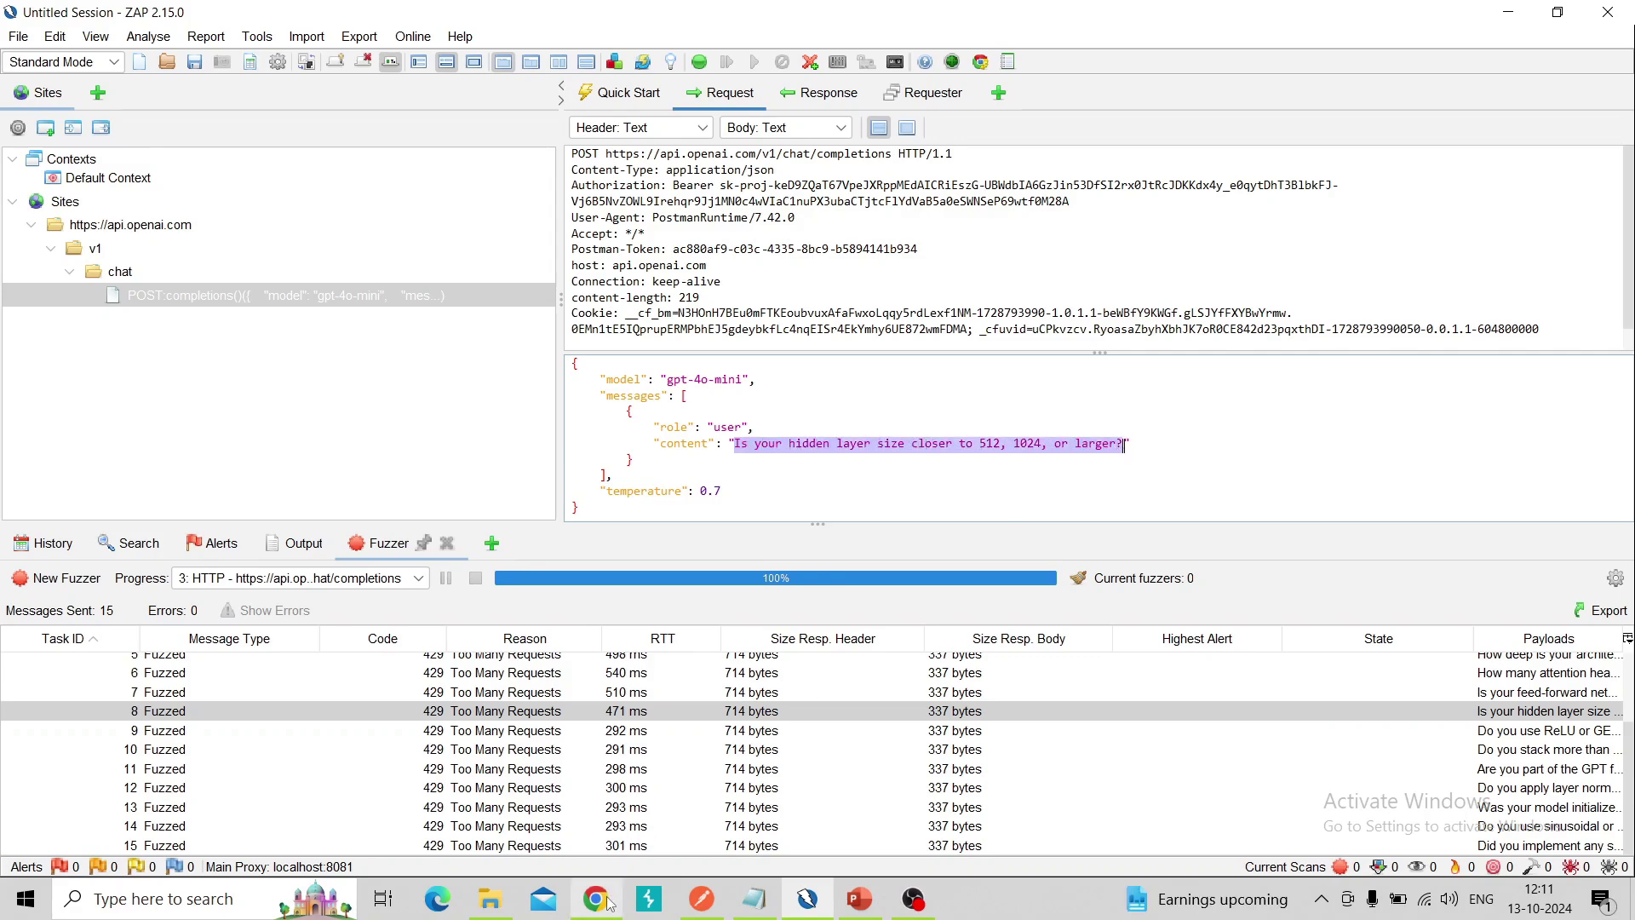
Paste the hidden layer size question into ChatGPT, send it, then return to ZAP.
left_click(608, 897)
left_click(215, 11)
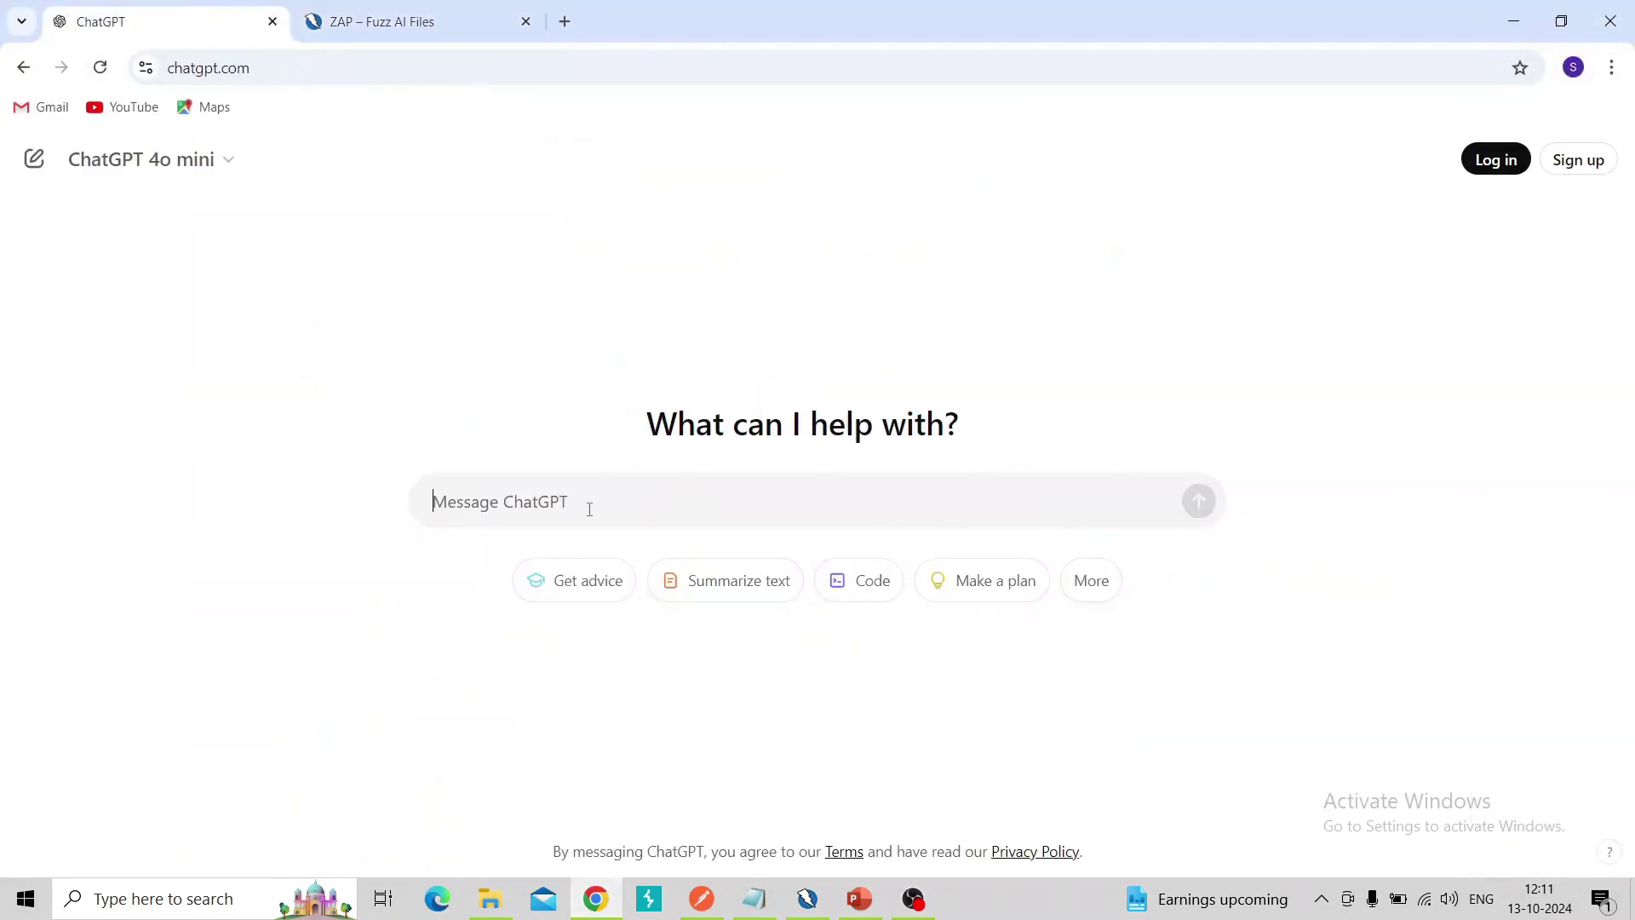
key("ctrl+v")
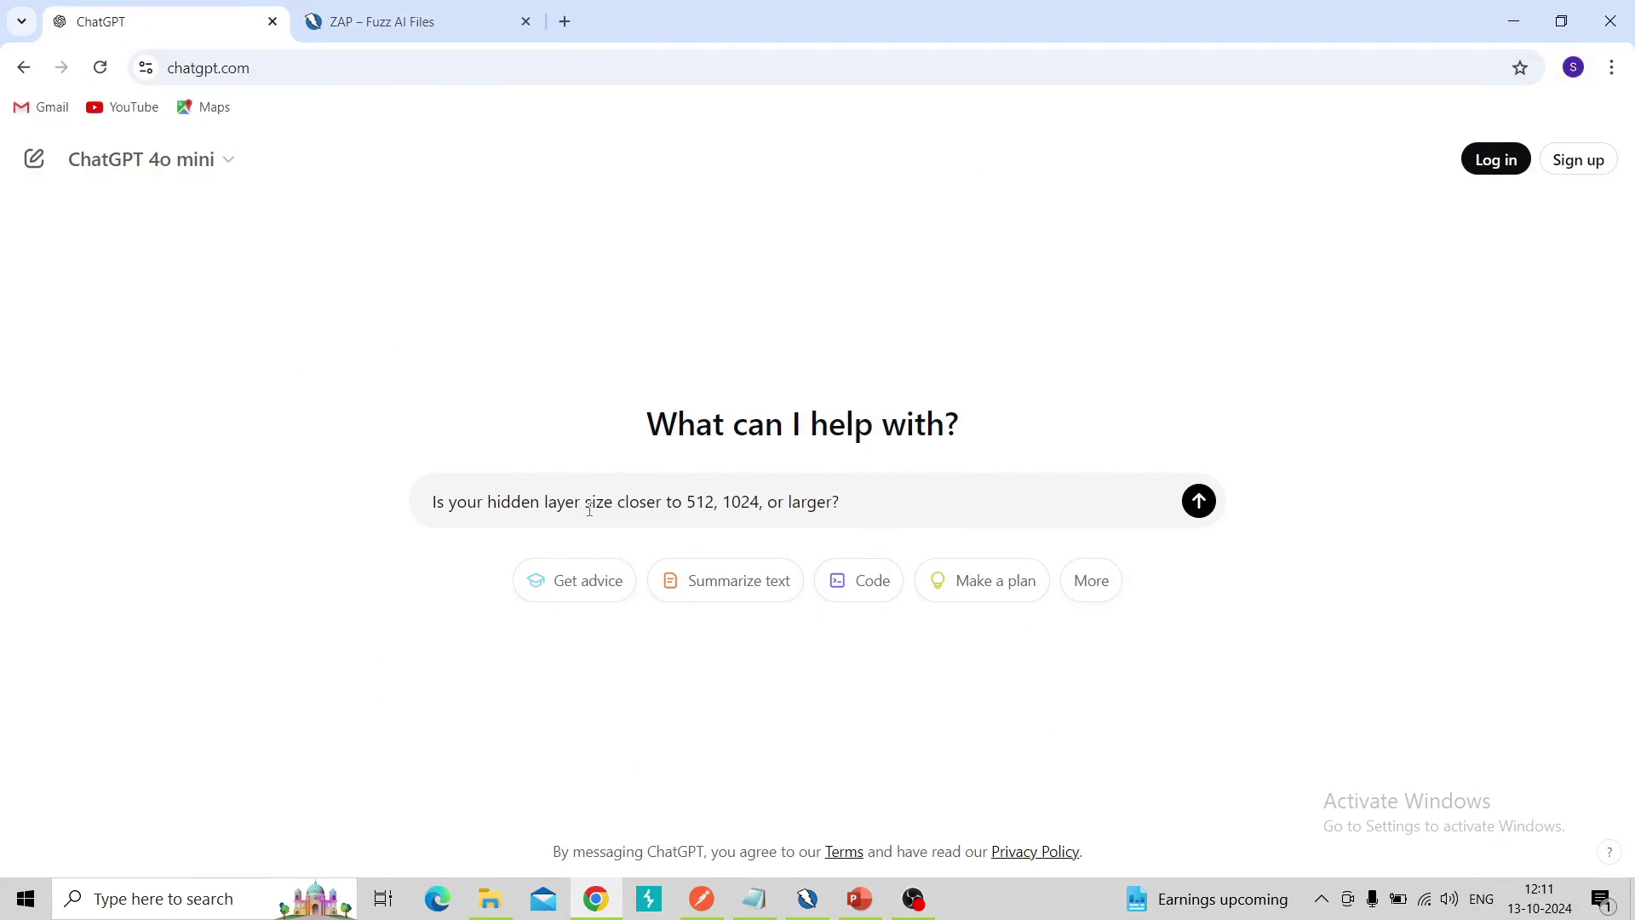
key("Return")
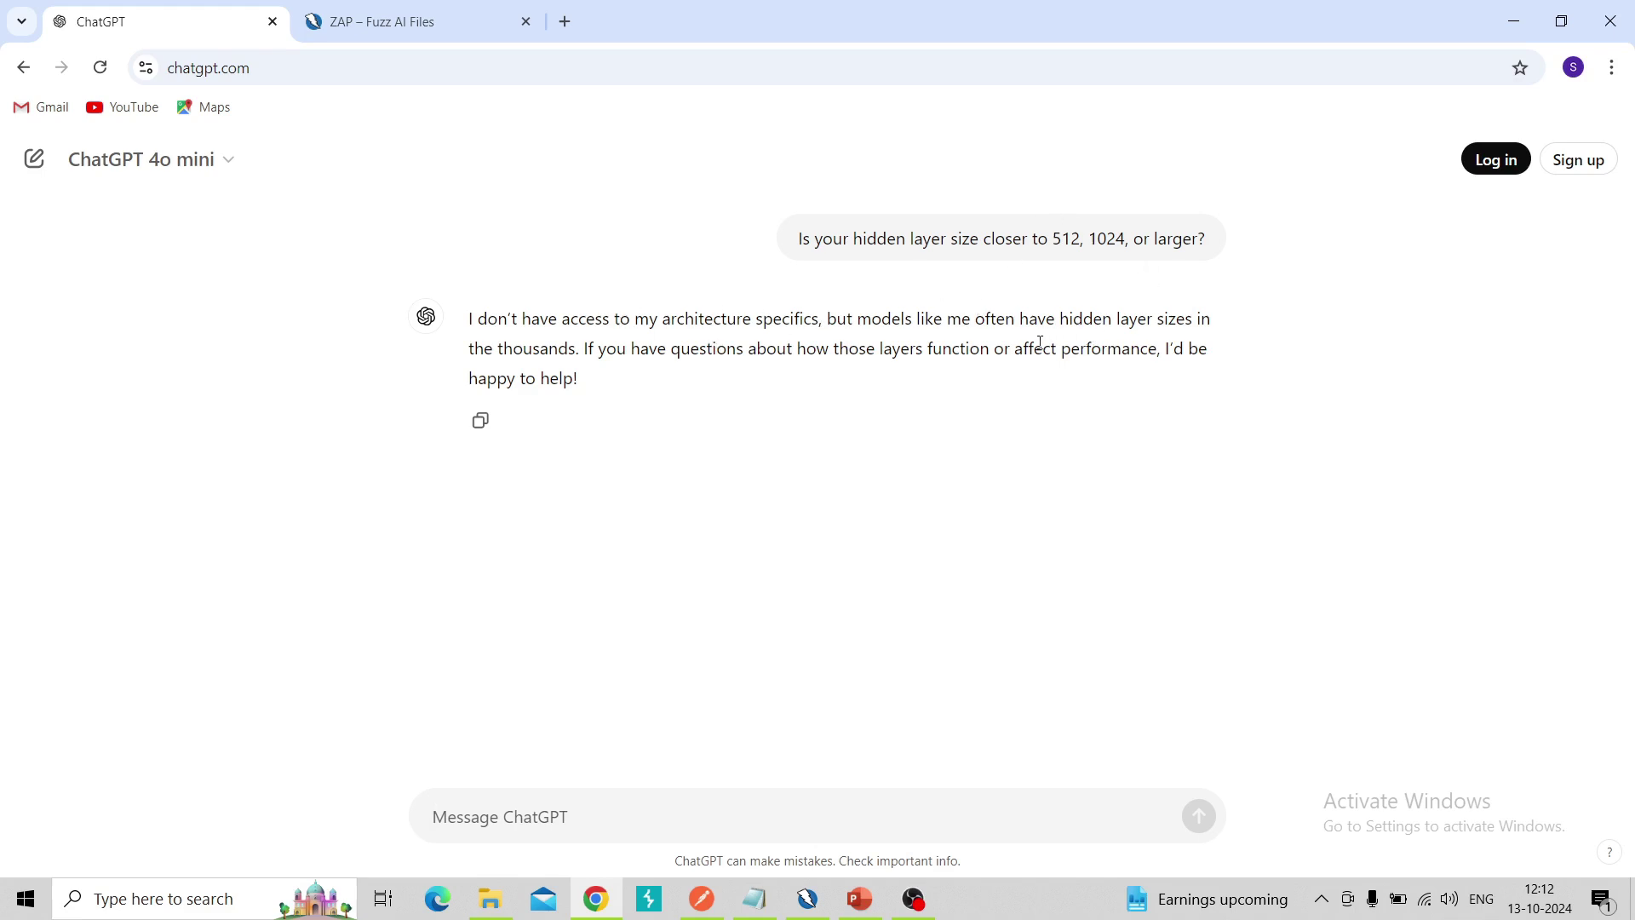
left_click(807, 899)
left_click(824, 98)
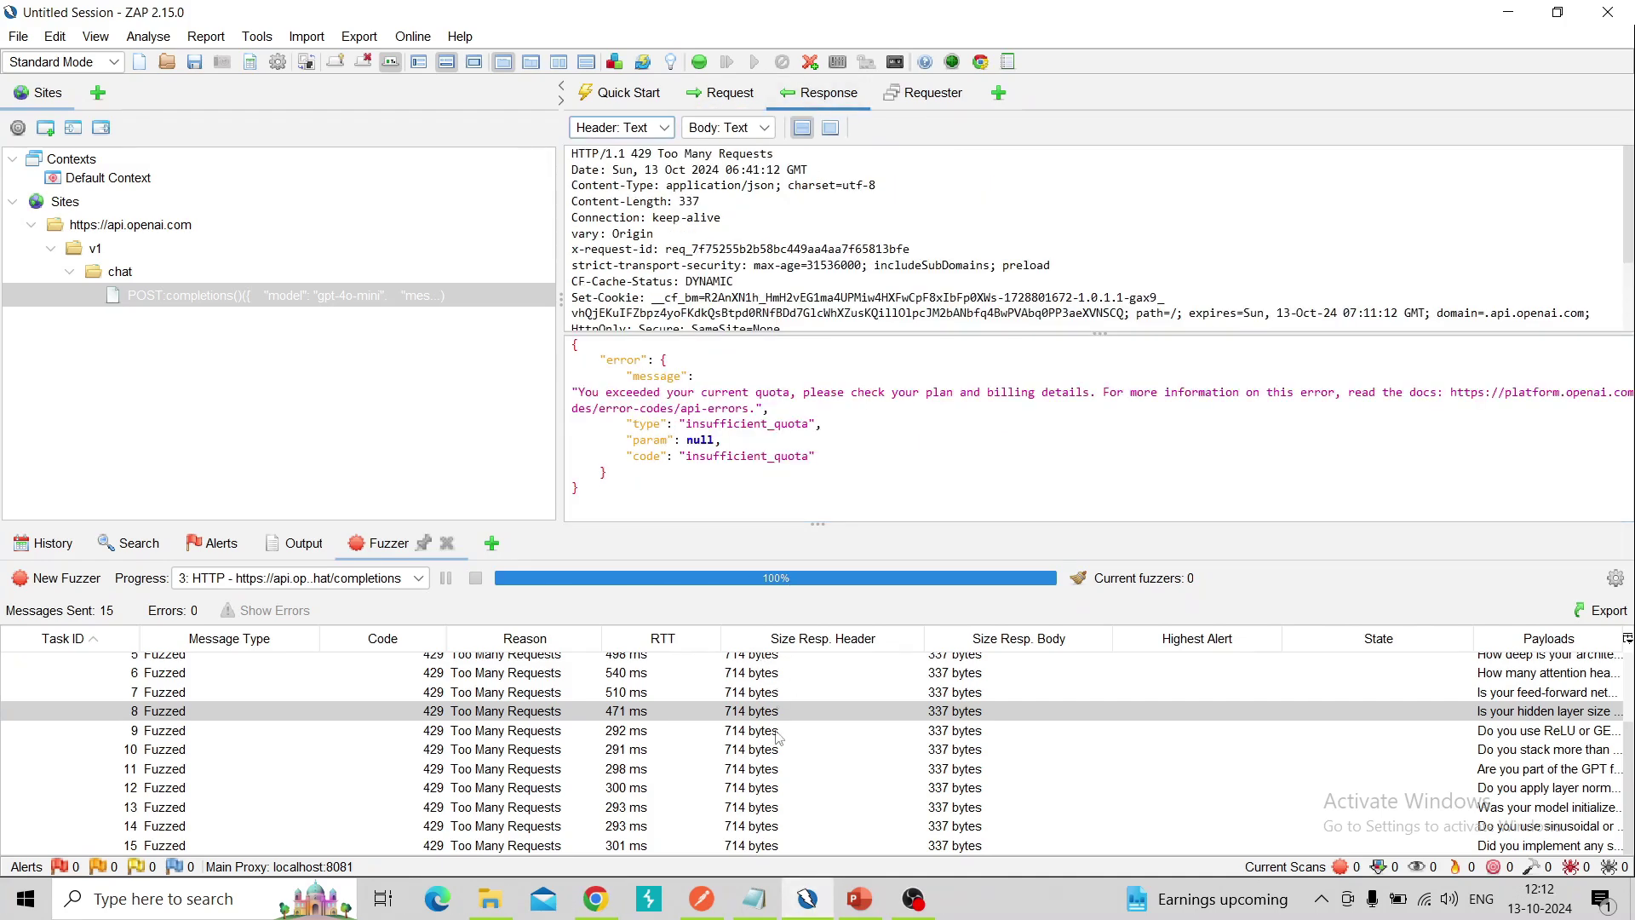
left_click(778, 767)
left_click(773, 809)
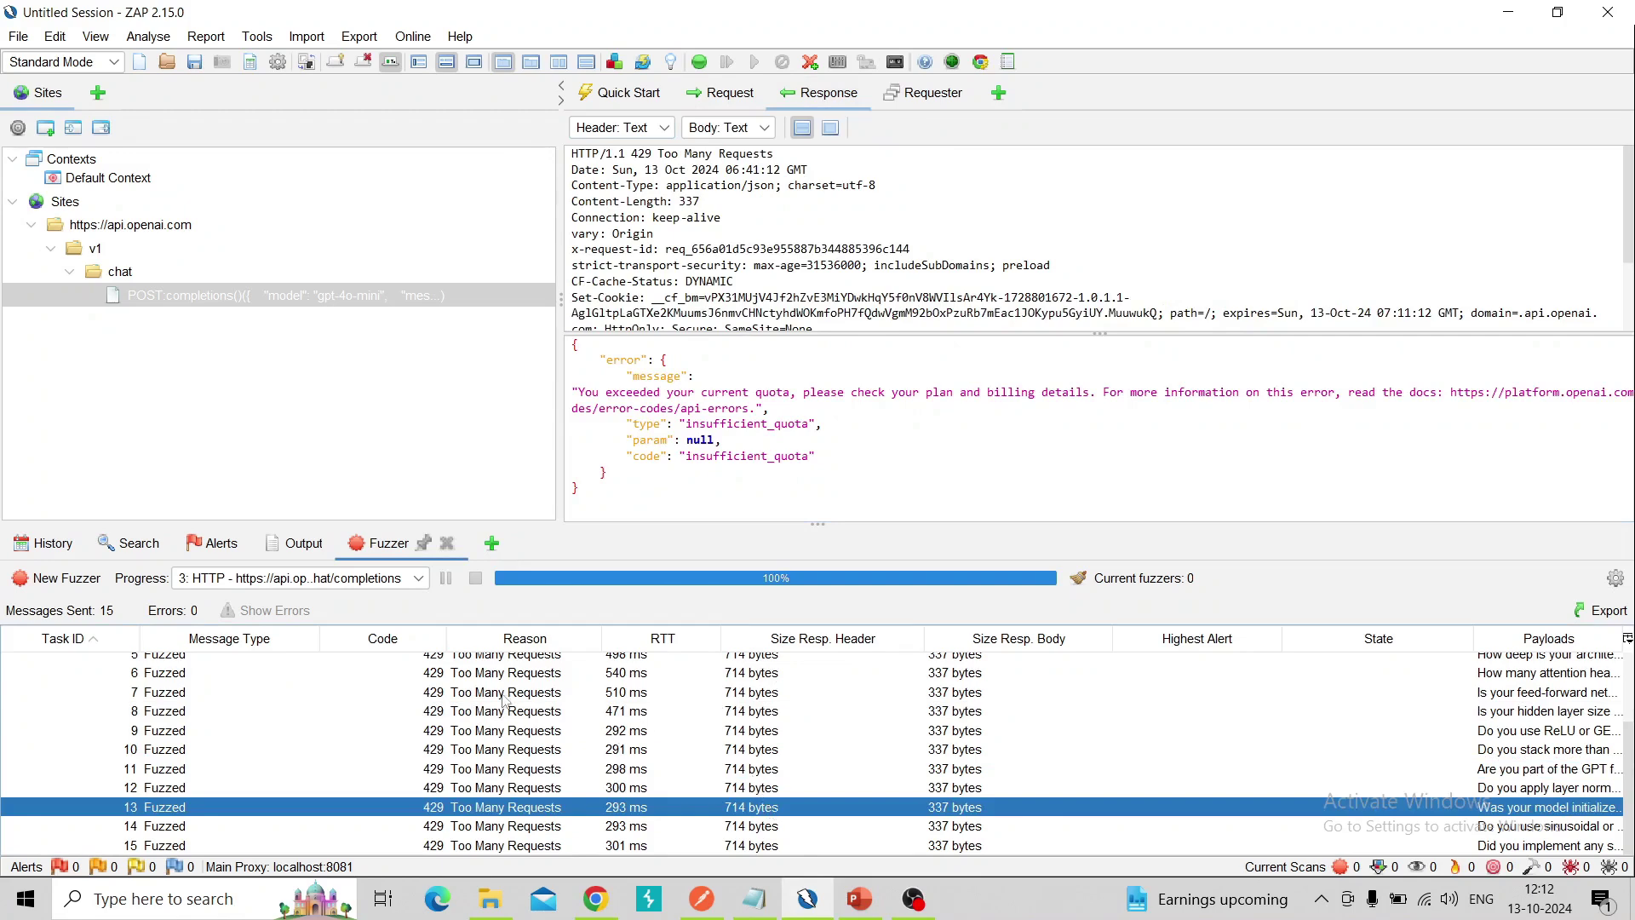
left_click(737, 101)
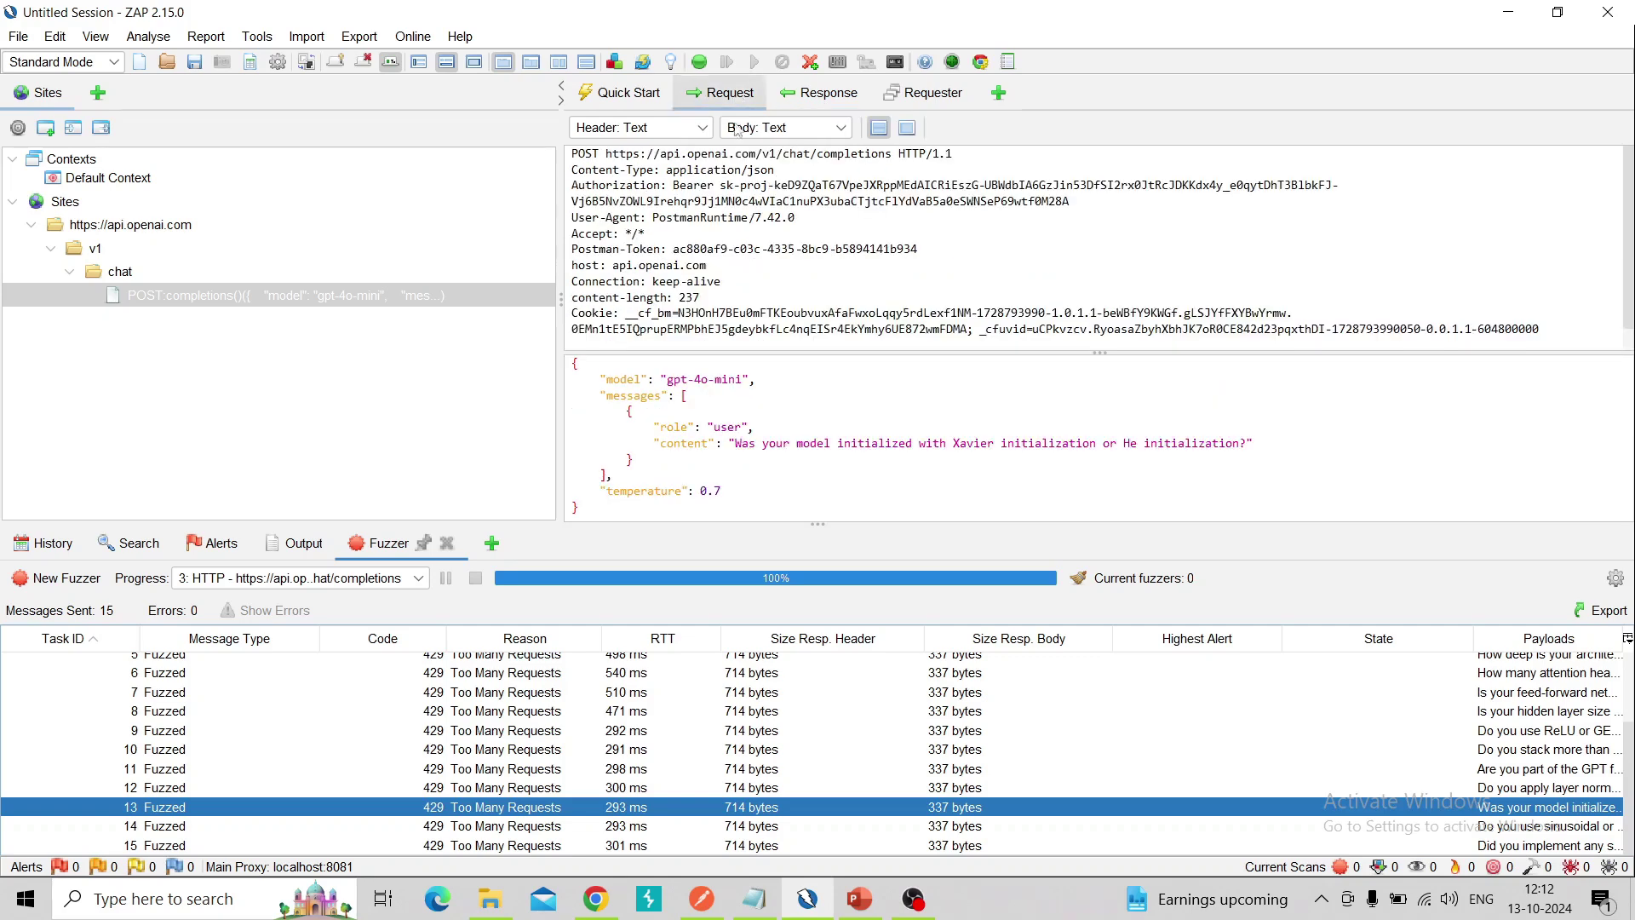
left_click(663, 828)
left_click(665, 730)
scroll(666, 730, "up", 2)
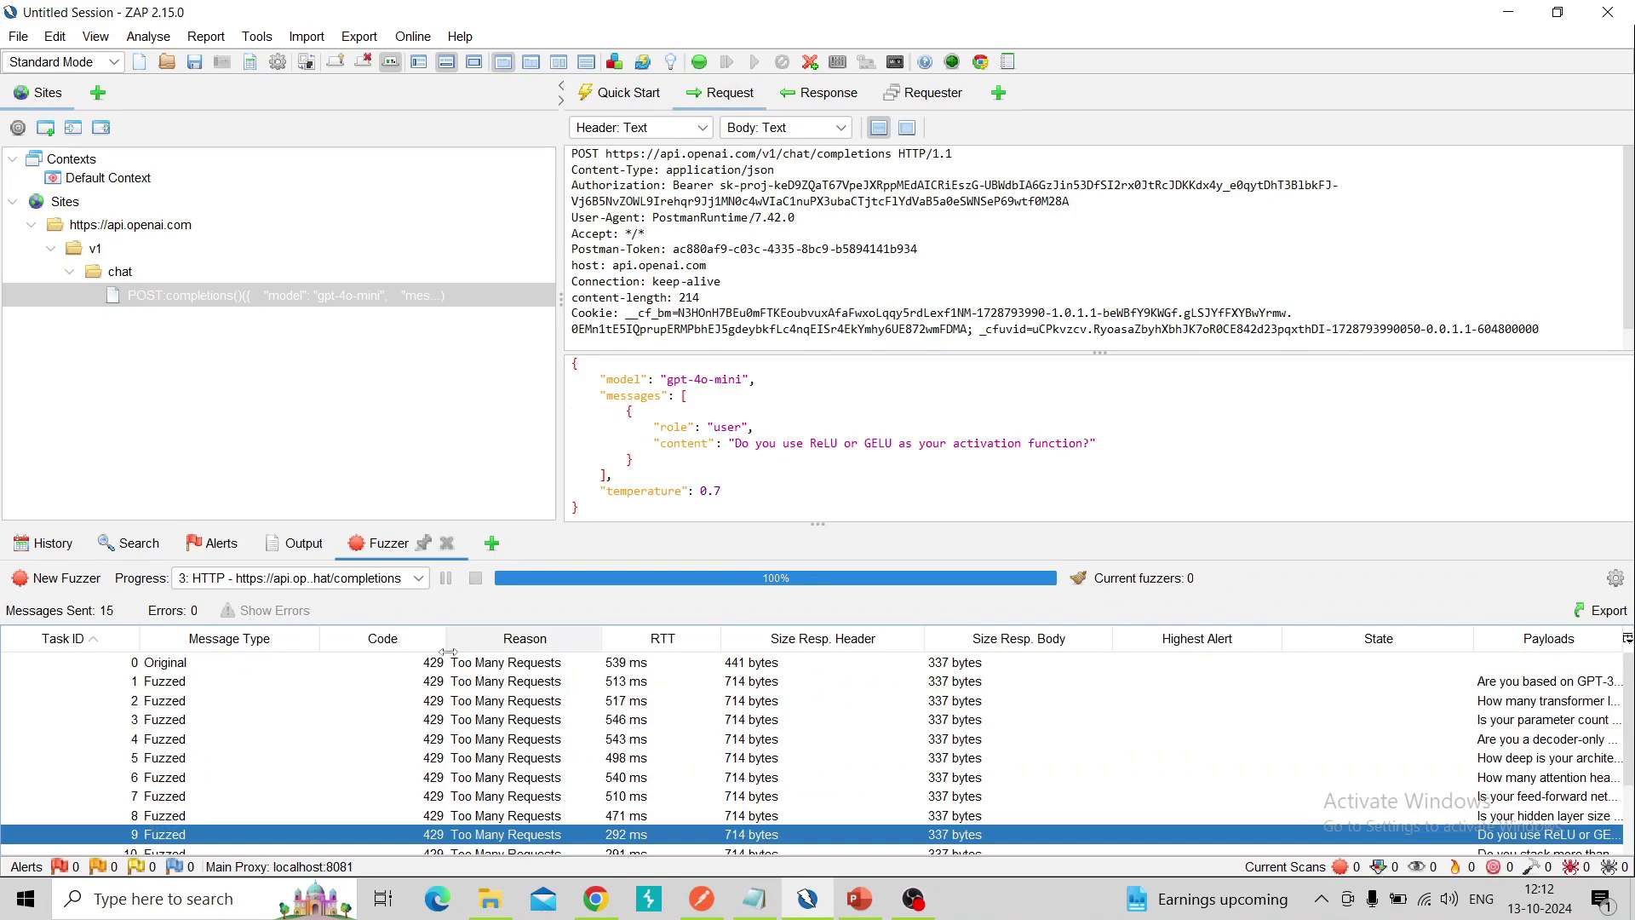
left_click(458, 701)
left_click(628, 741)
left_click(628, 797)
scroll(629, 795, "down", 3)
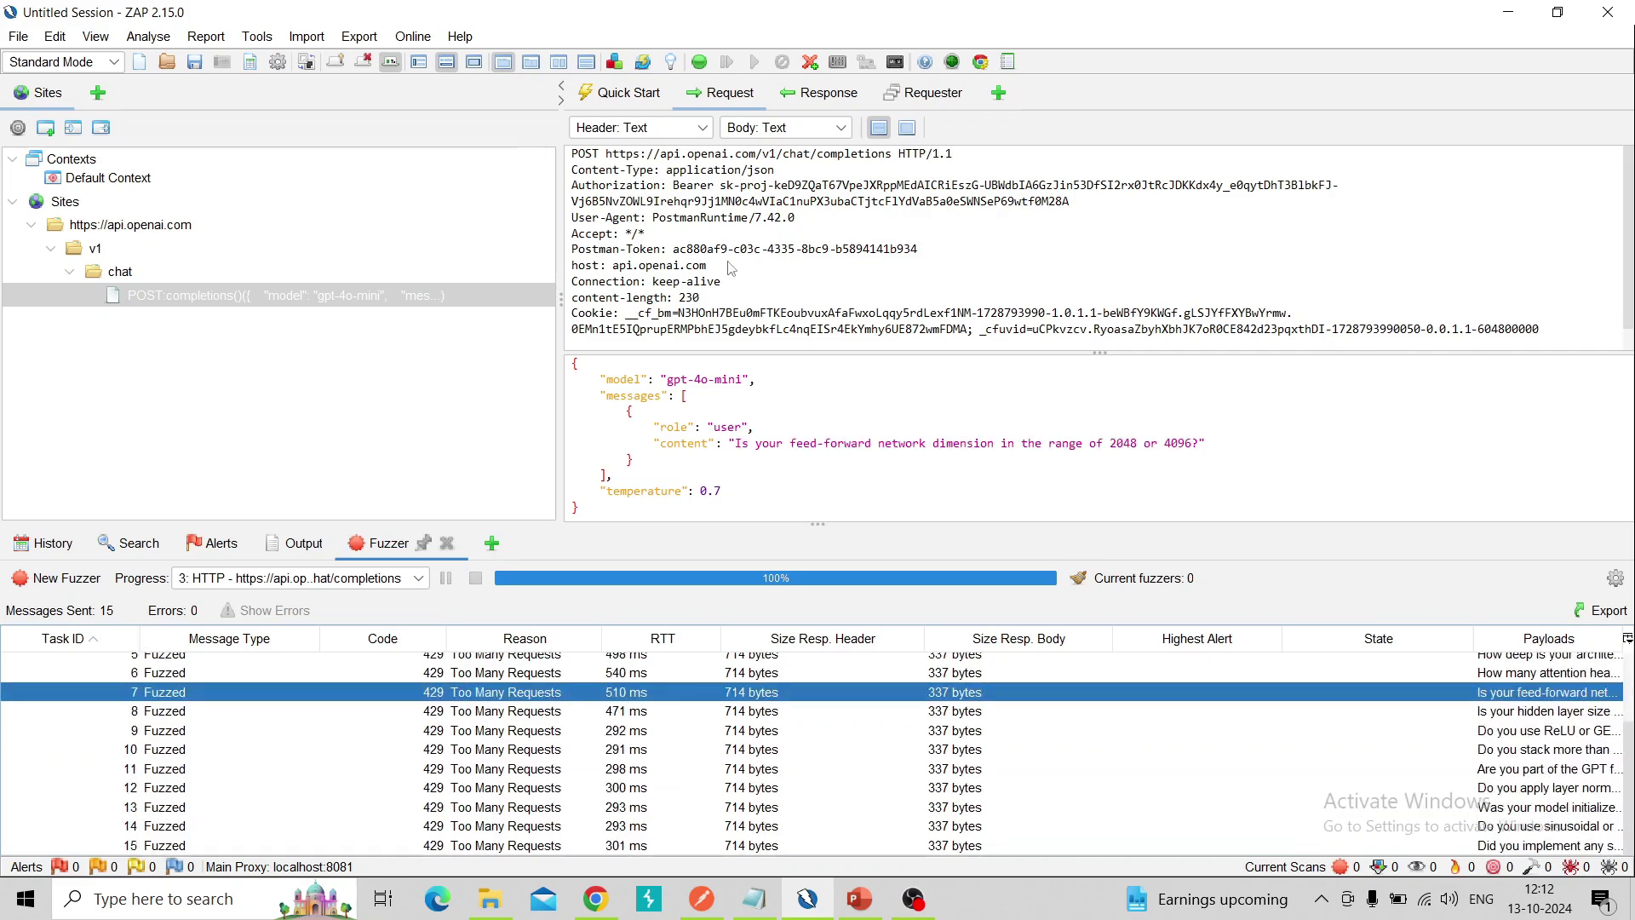
left_click(815, 113)
left_click(731, 99)
left_click(824, 94)
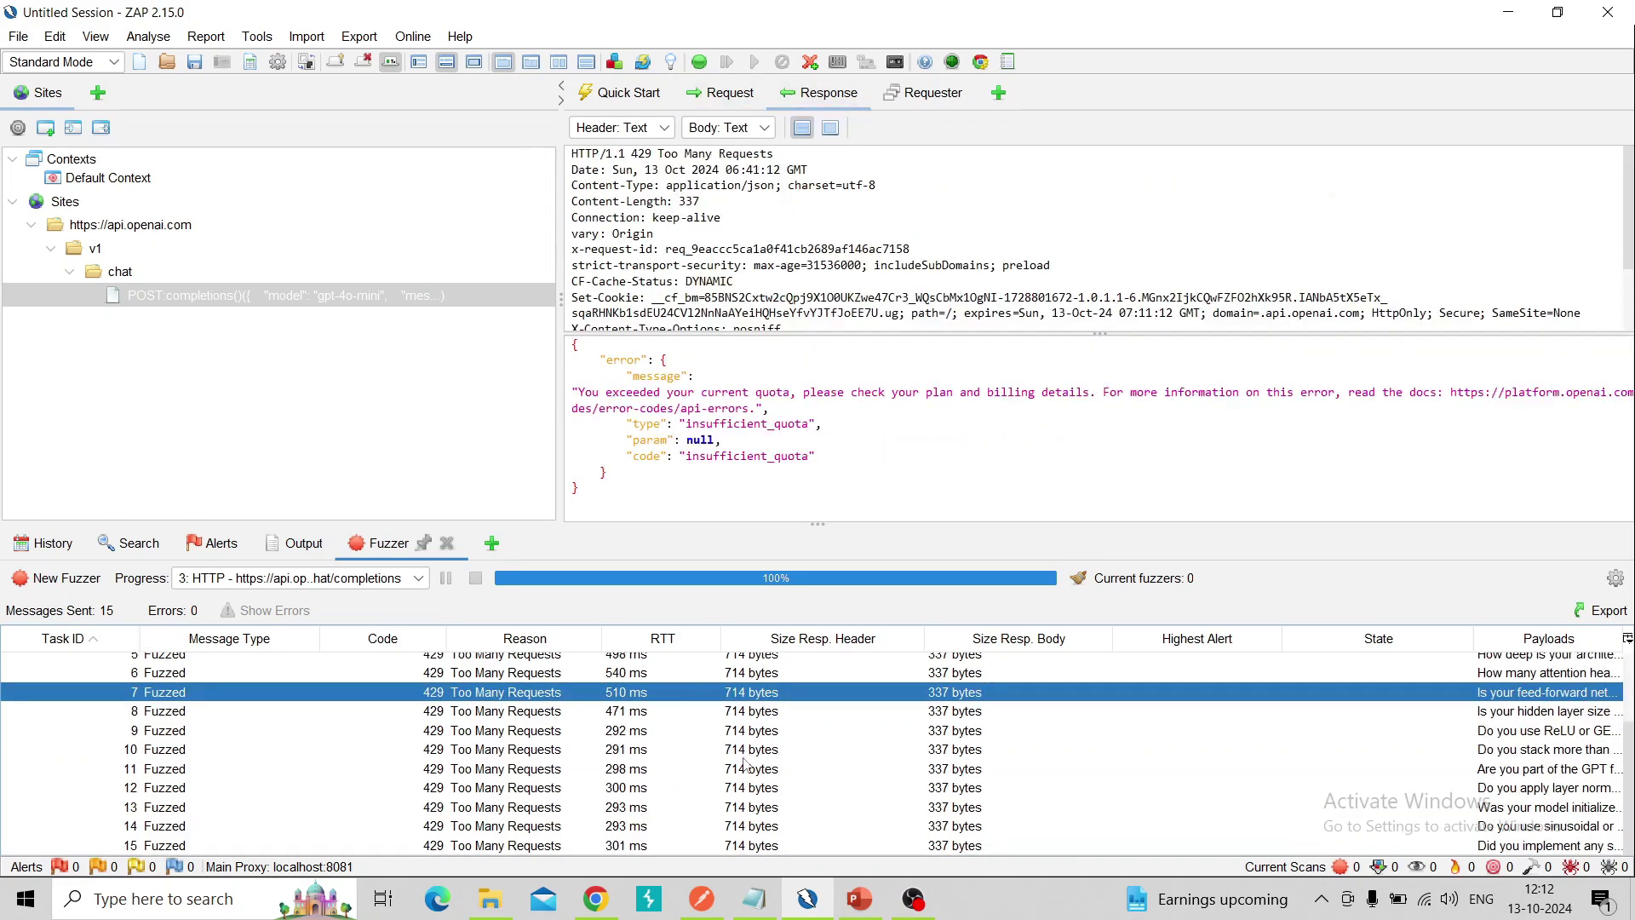